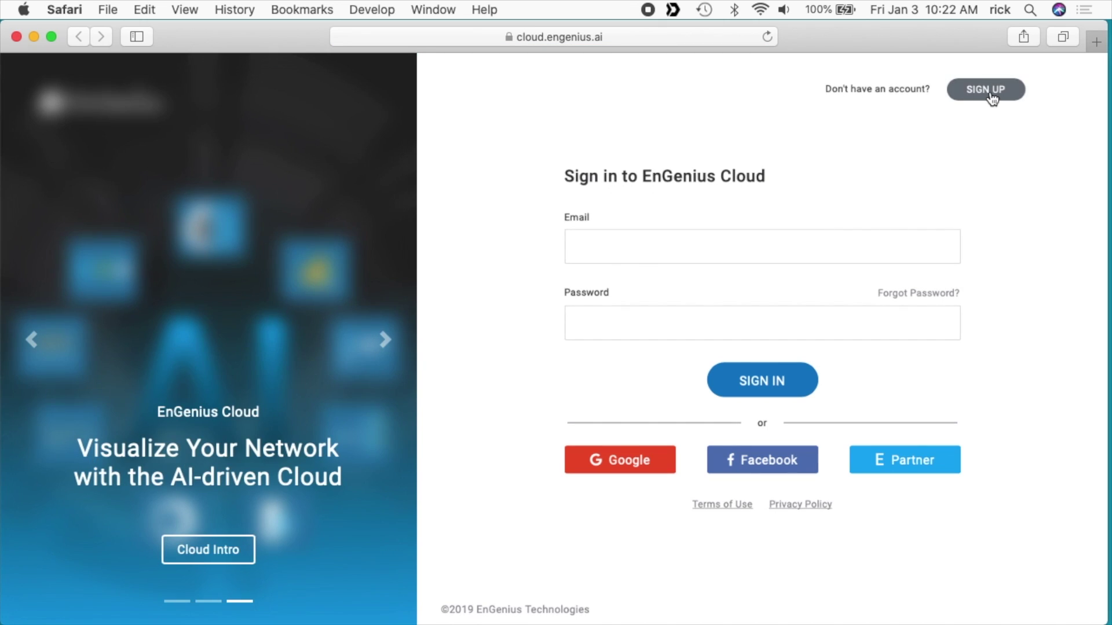
Step: Fill in the EnGenius Cloud sign-up form with an e-mail address and submit it
{"action": "left_click", "coordinate": [989, 92]}
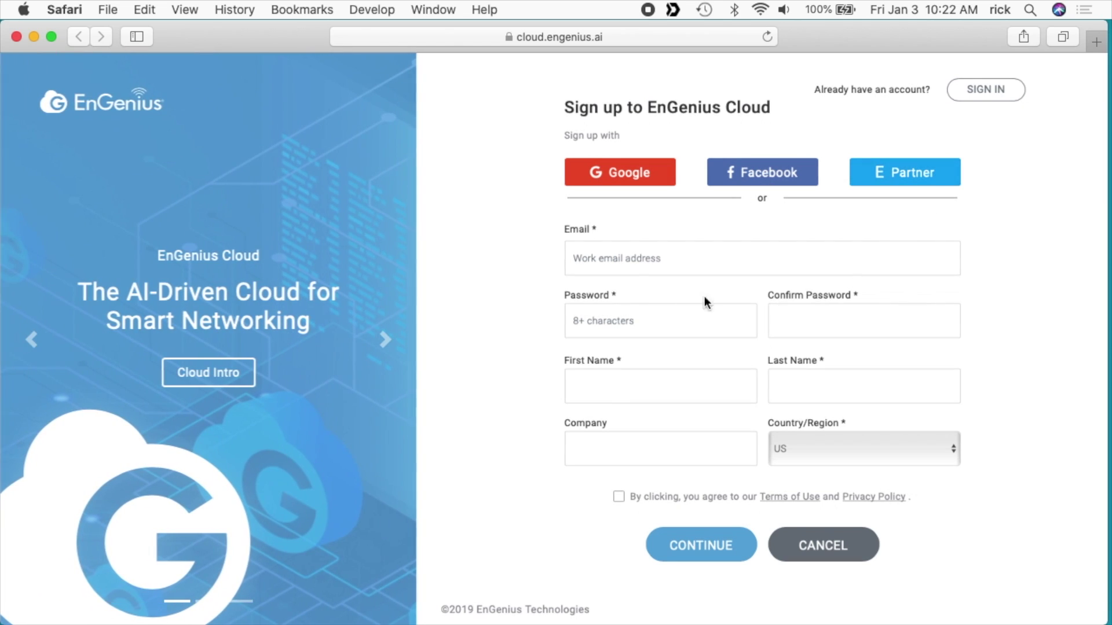
{"action": "left_click", "coordinate": [631, 264]}
{"action": "type", "text": "ri"}
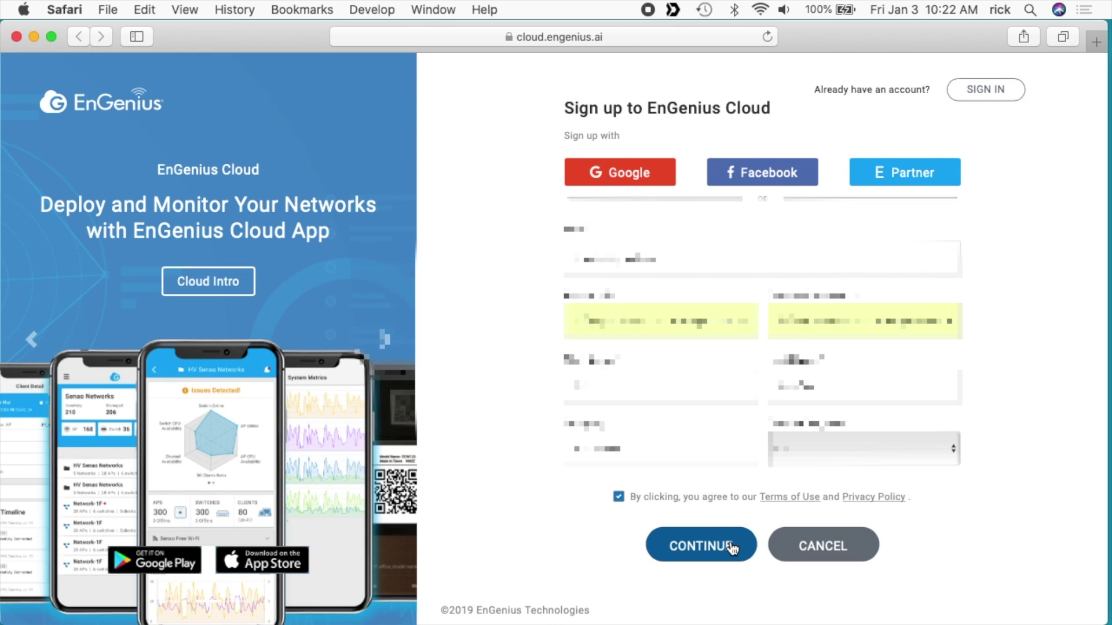
{"action": "left_click", "coordinate": [731, 547]}
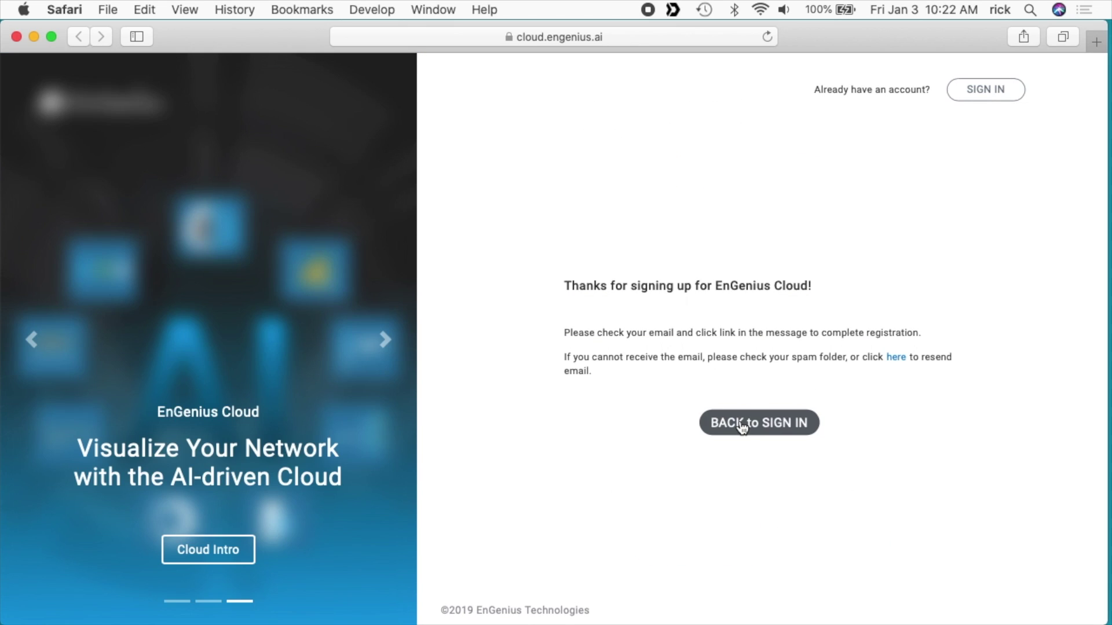
Step: Sign in with the saved credentials, then activate the account from the confirmation e-mail
{"action": "left_click", "coordinate": [742, 423]}
{"action": "left_click", "coordinate": [653, 322]}
{"action": "left_click", "coordinate": [610, 246]}
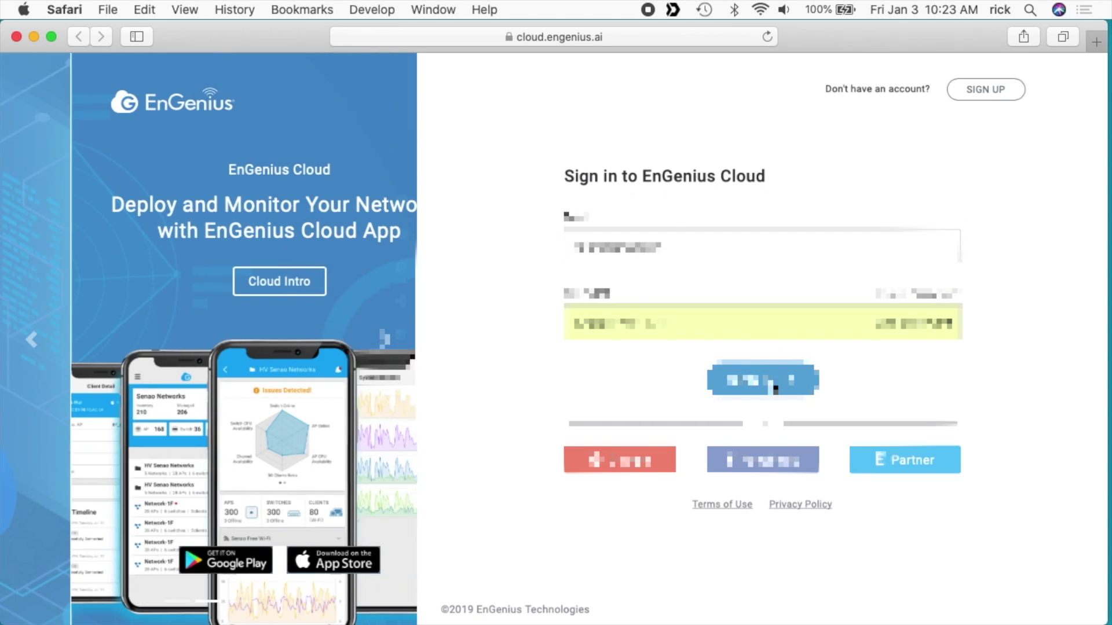
{"action": "left_click", "coordinate": [772, 387]}
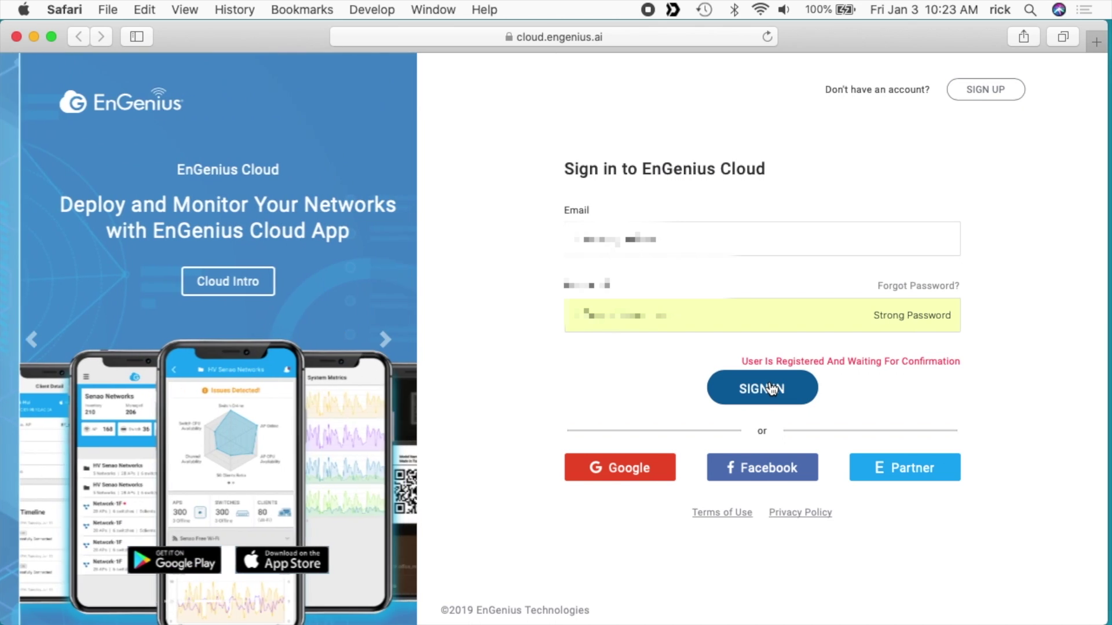
{"action": "key", "text": "super+Tab"}
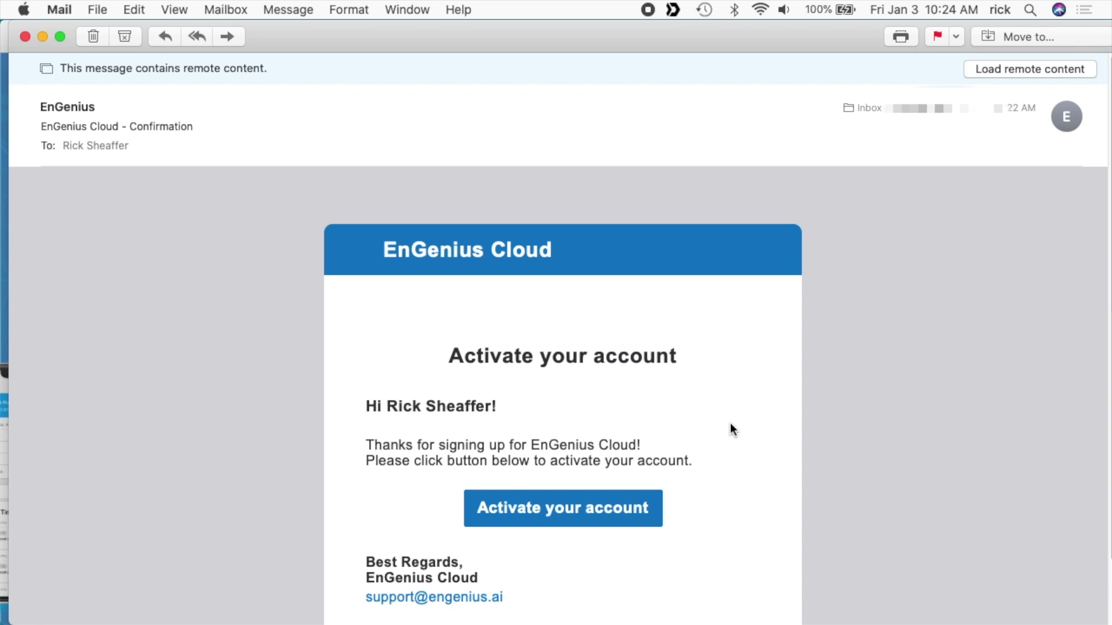
{"action": "left_click", "coordinate": [578, 513]}
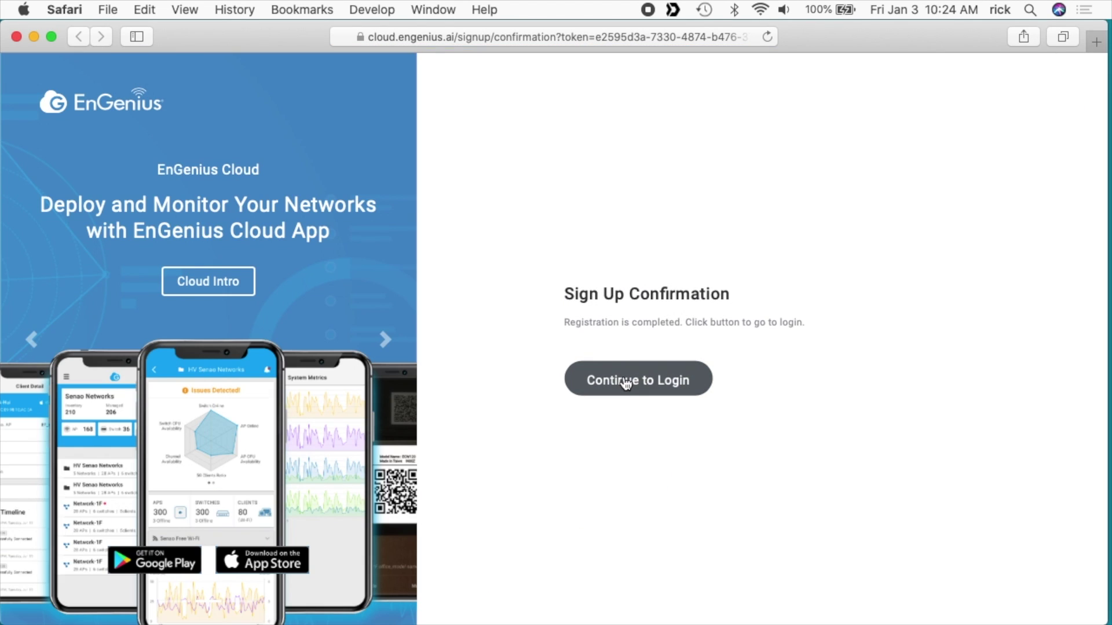
Step: Log in to the activated account and dismiss the chat welcome message
{"action": "left_click", "coordinate": [625, 378]}
{"action": "left_click", "coordinate": [761, 383]}
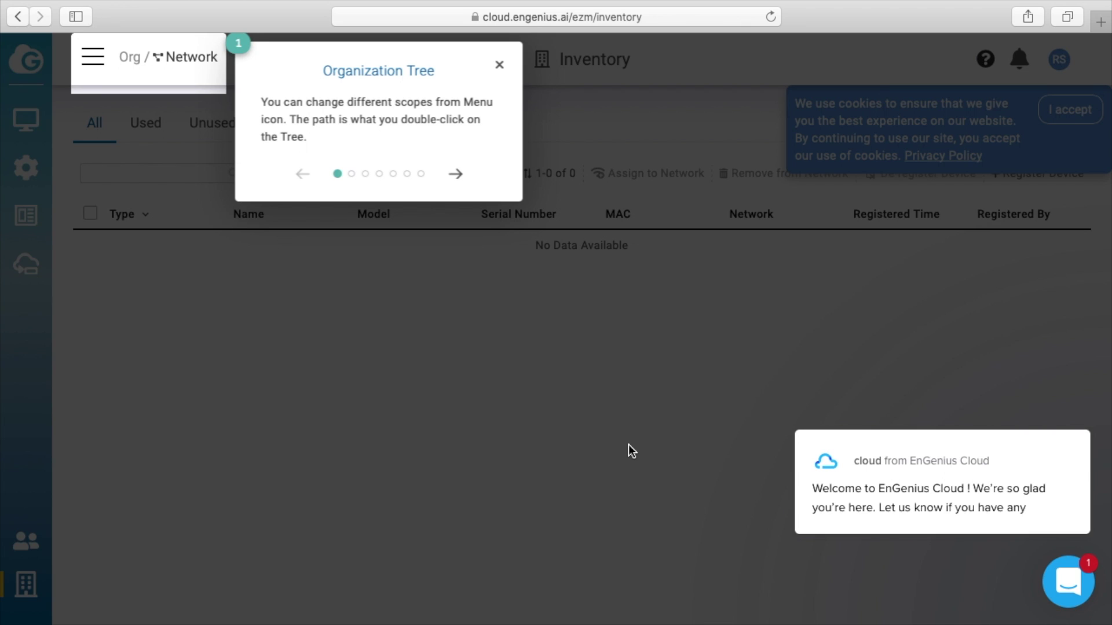
{"action": "mouse_move", "coordinate": [1025, 520]}
{"action": "left_click", "coordinate": [1070, 409]}
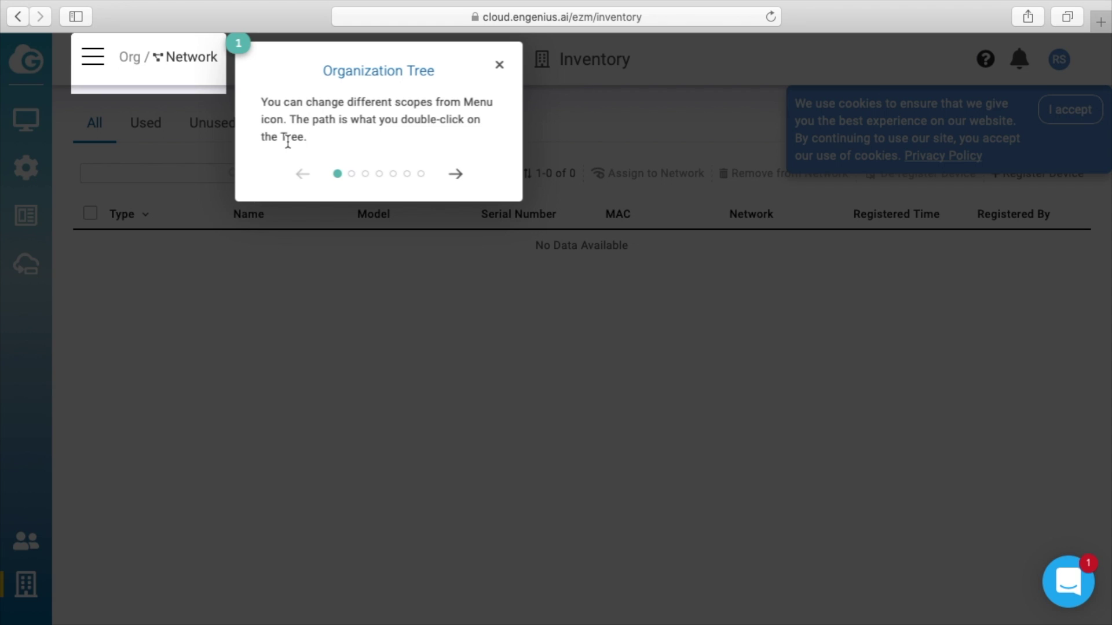
Step: Close the Organization Tree tour, accept the cookie notice, and check the support chat
{"action": "left_click", "coordinate": [499, 66]}
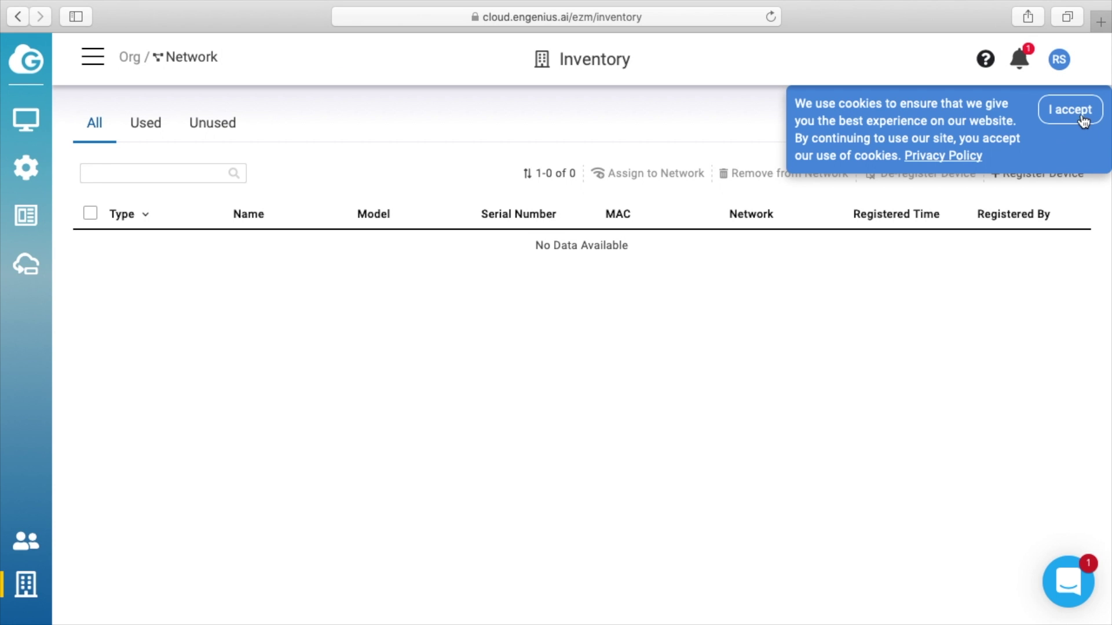
{"action": "left_click", "coordinate": [1081, 120]}
{"action": "left_click", "coordinate": [1076, 590]}
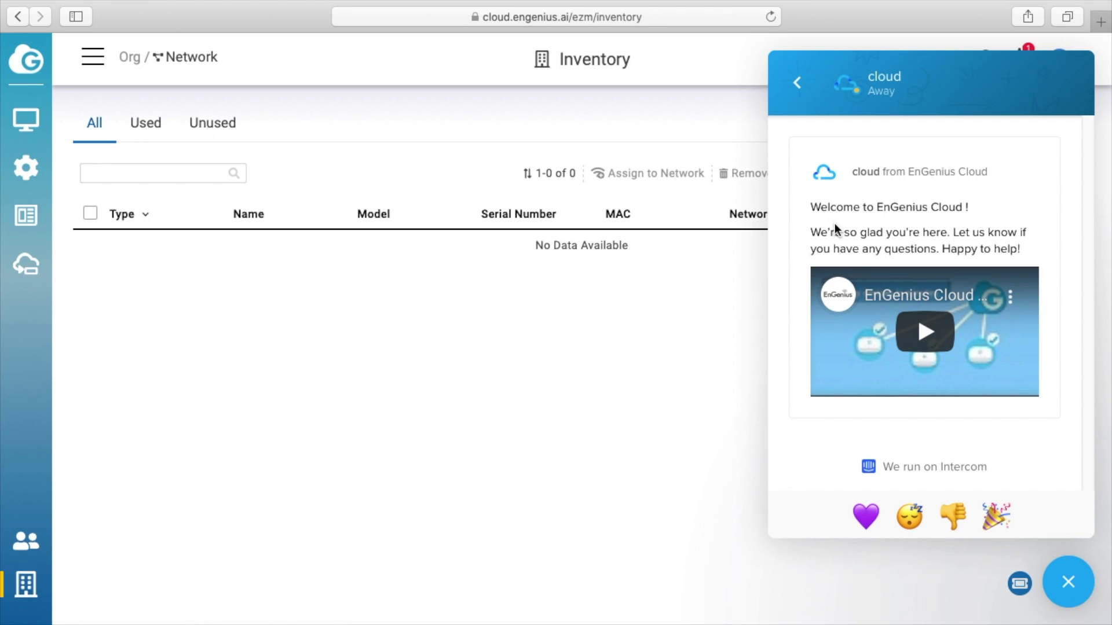
{"action": "left_click", "coordinate": [807, 84]}
Step: Close the support chat, browse the sidebar menus and open the EnSky device list
{"action": "left_click", "coordinate": [1069, 586]}
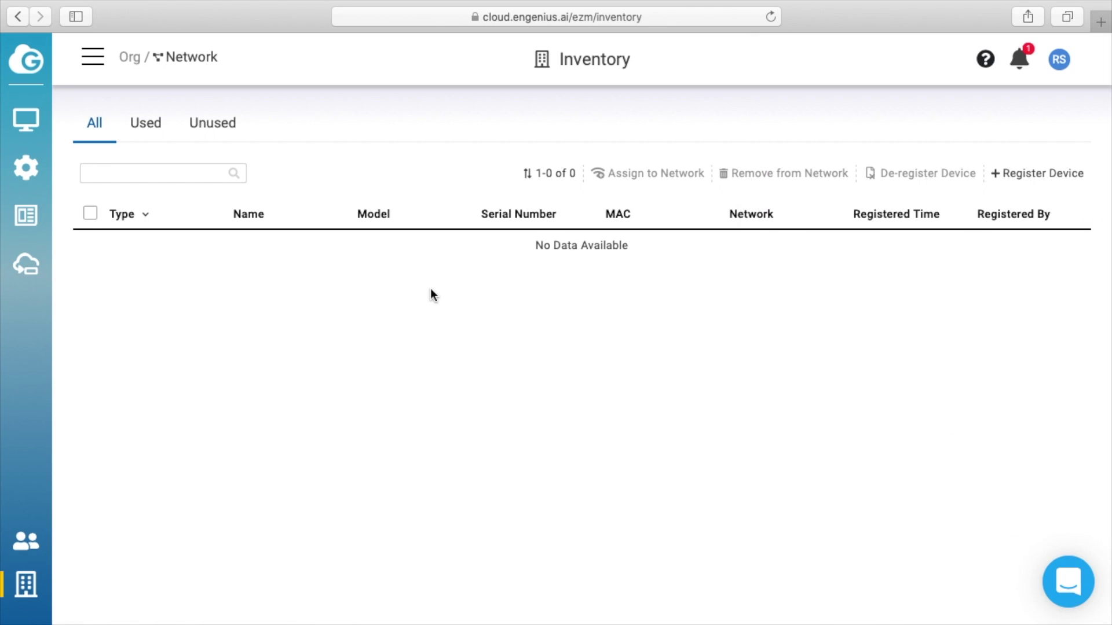
{"action": "mouse_move", "coordinate": [17, 121]}
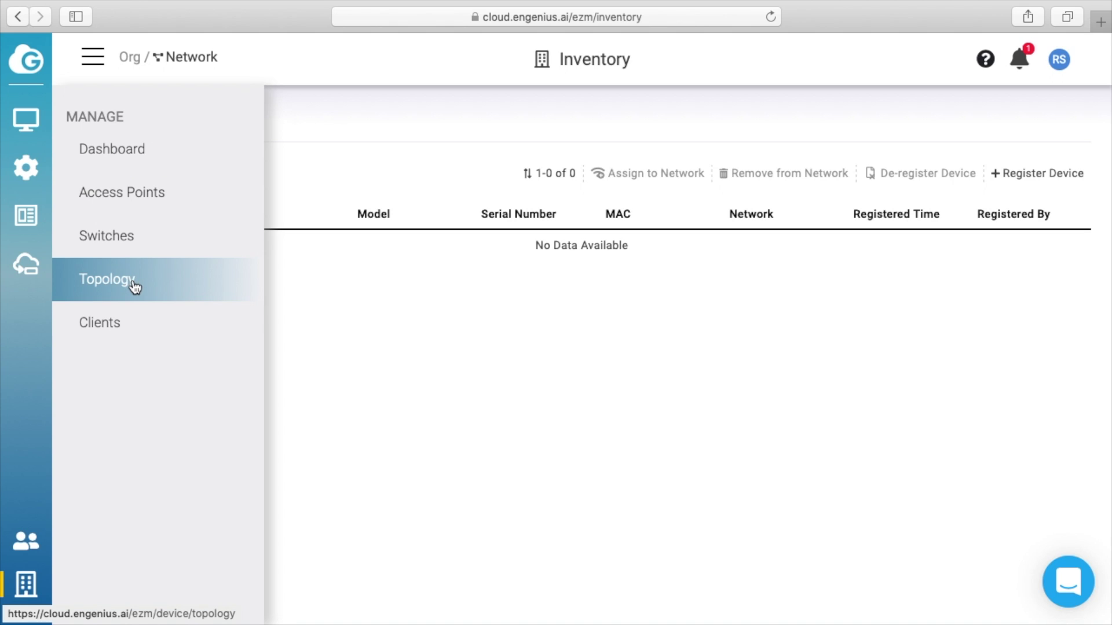
{"action": "mouse_move", "coordinate": [24, 167]}
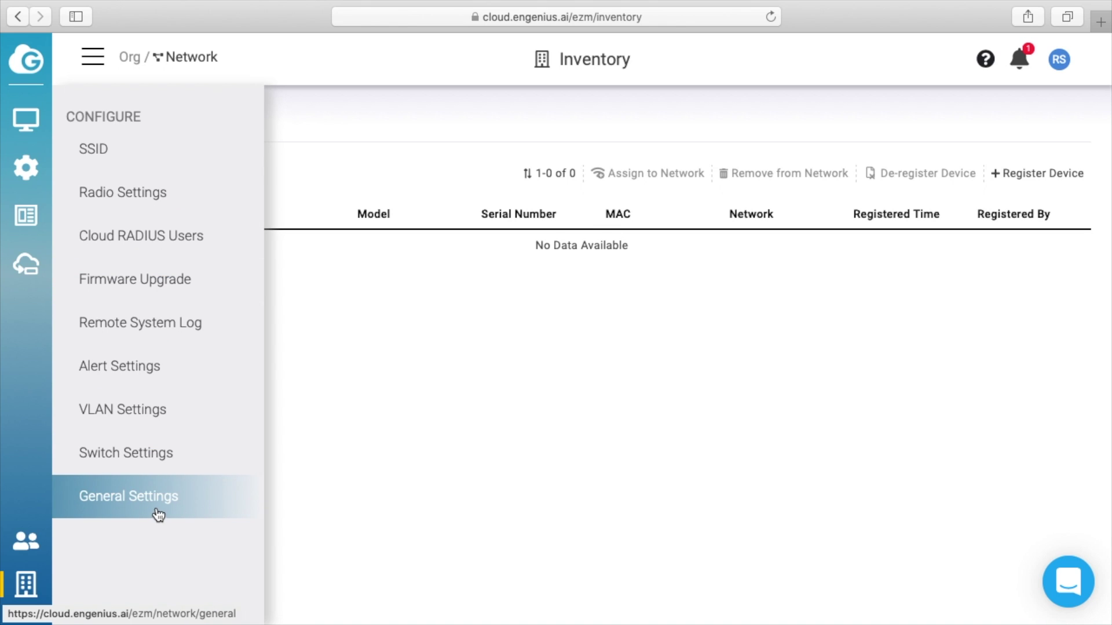
{"action": "mouse_move", "coordinate": [25, 221]}
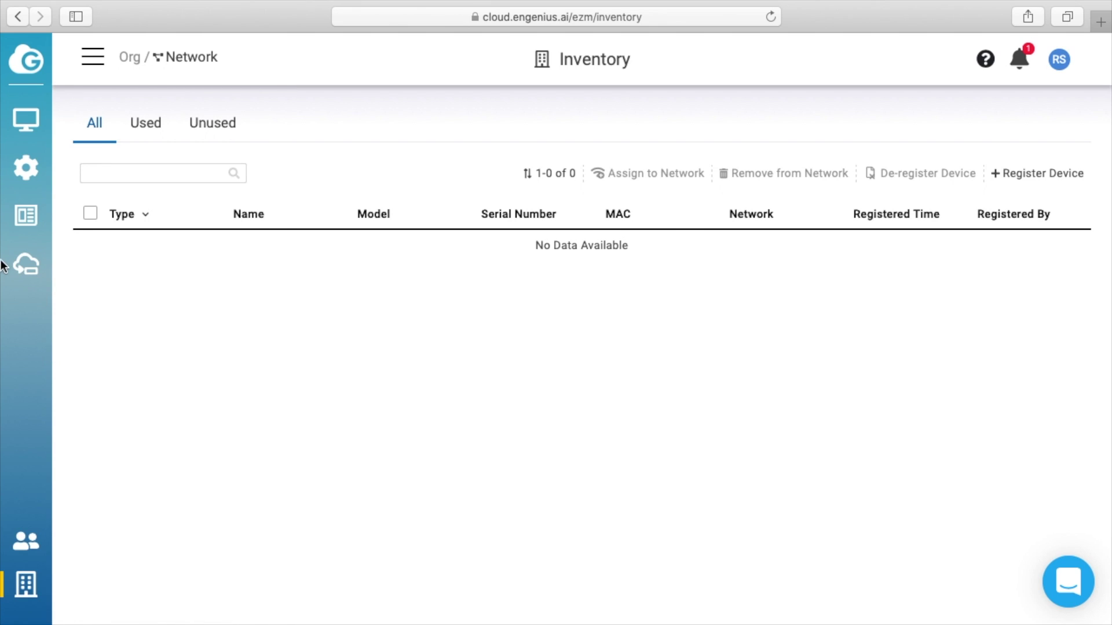
{"action": "left_click", "coordinate": [27, 267]}
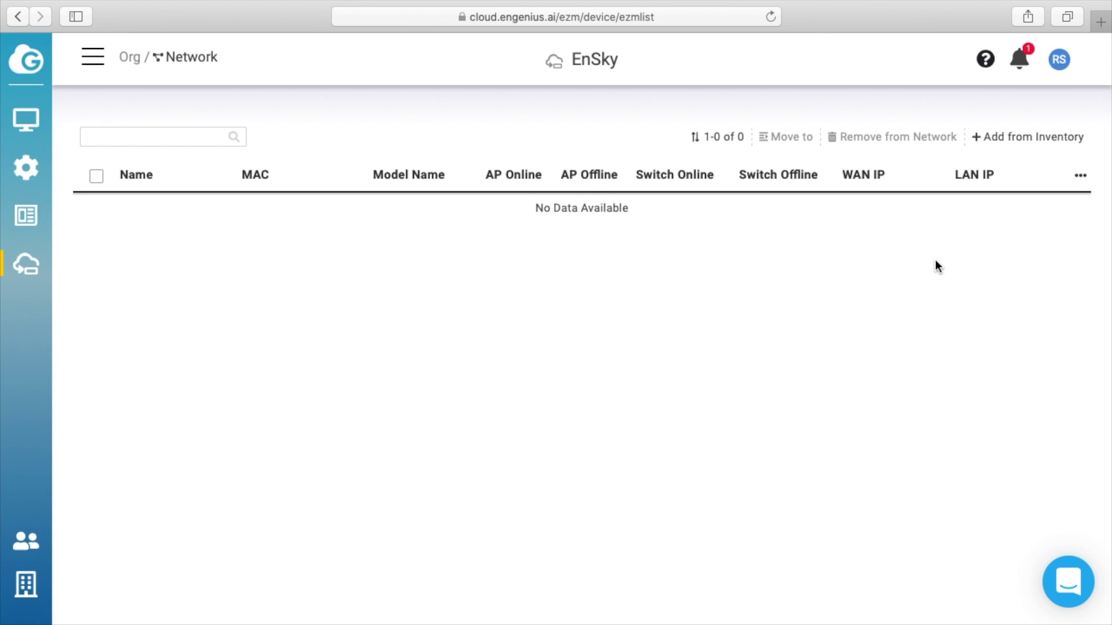
Step: Return to the organization Inventory and bring up the Register Device form
{"action": "mouse_move", "coordinate": [28, 584]}
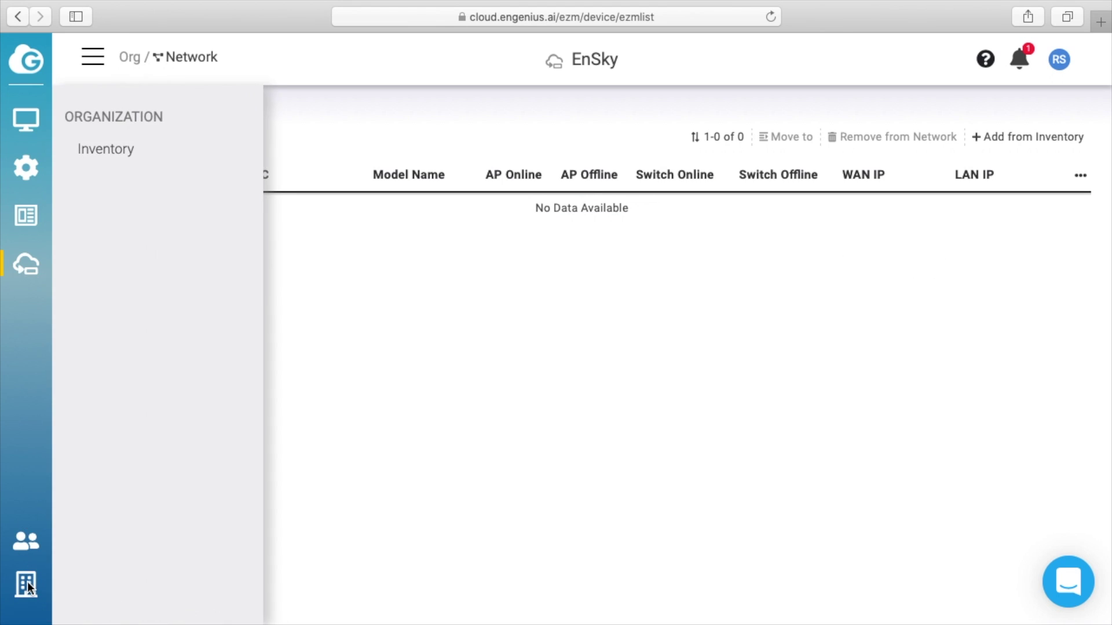
{"action": "left_click", "coordinate": [124, 153]}
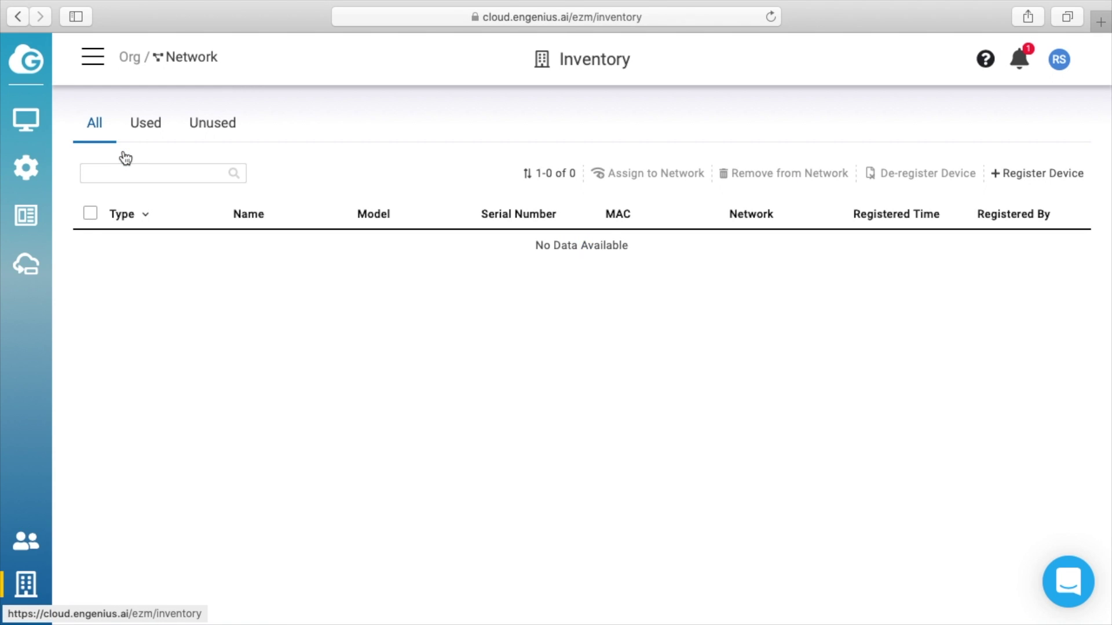
{"action": "left_click", "coordinate": [1045, 173]}
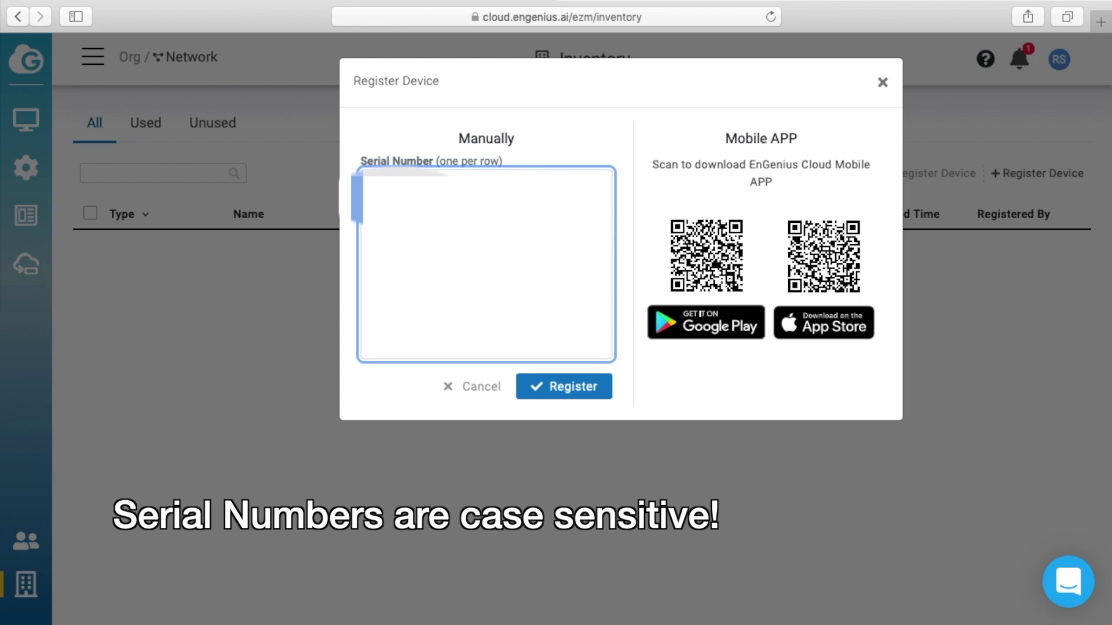
Step: Register both device serial numbers and finish back at the Inventory list
{"action": "type", "text": "XXXXXX XXXX"}
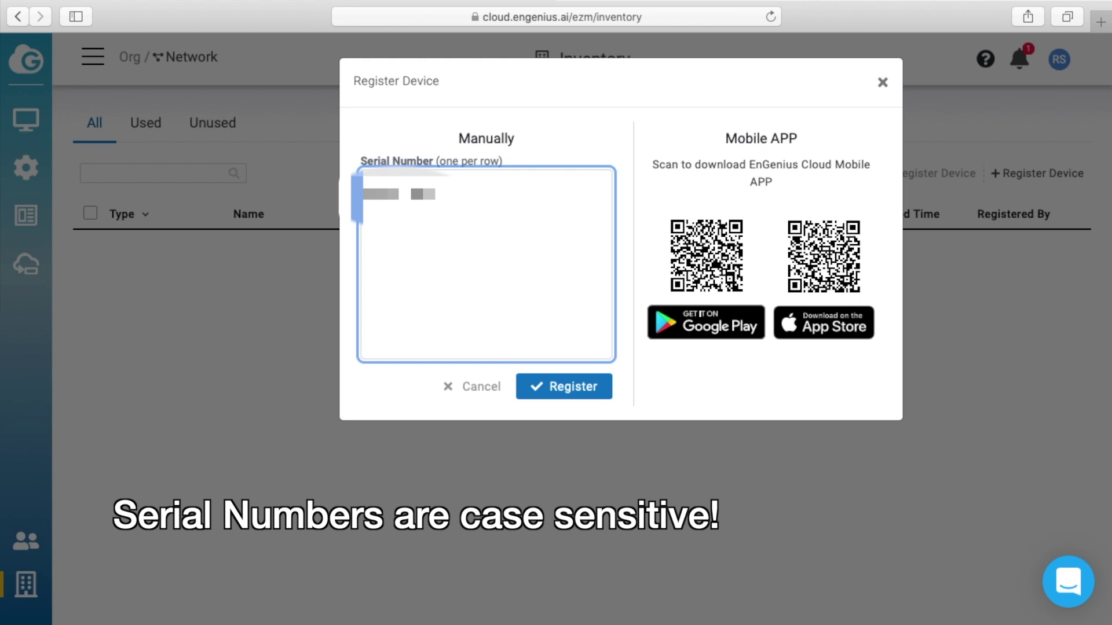
{"action": "left_click", "coordinate": [579, 392]}
{"action": "left_click", "coordinate": [845, 309]}
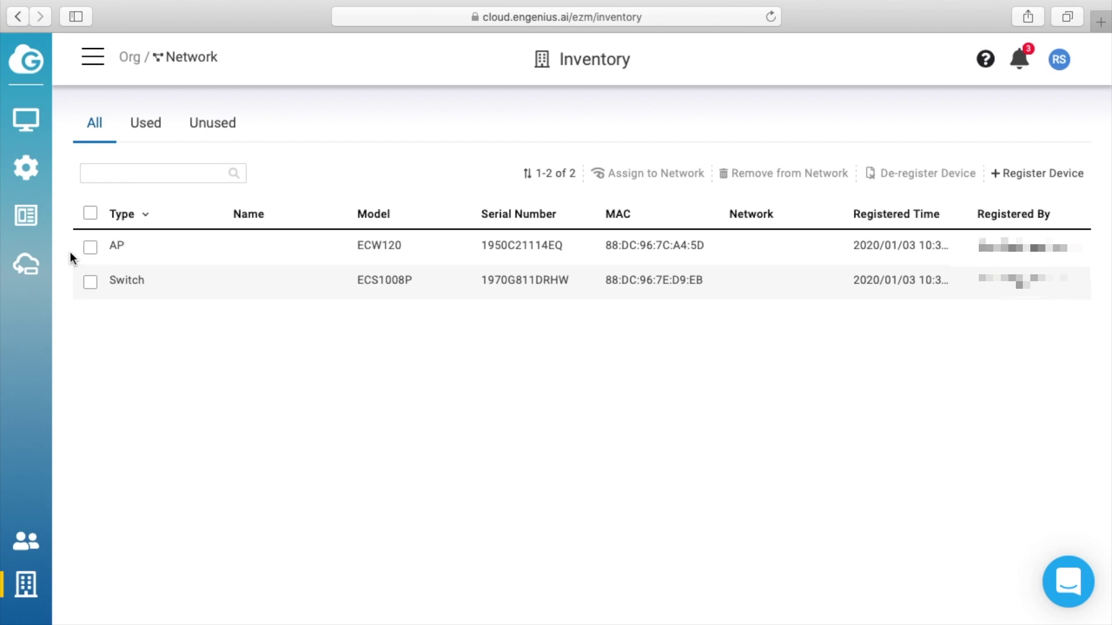
Step: Select both registered devices and assign them to Network
{"action": "left_click", "coordinate": [90, 214]}
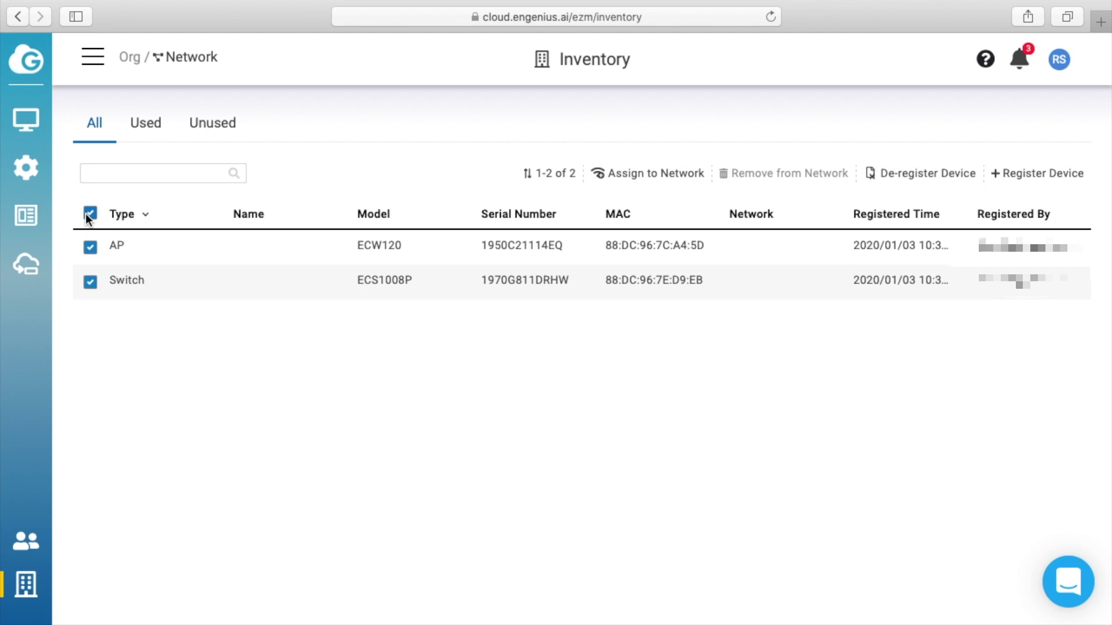
{"action": "left_click", "coordinate": [655, 175]}
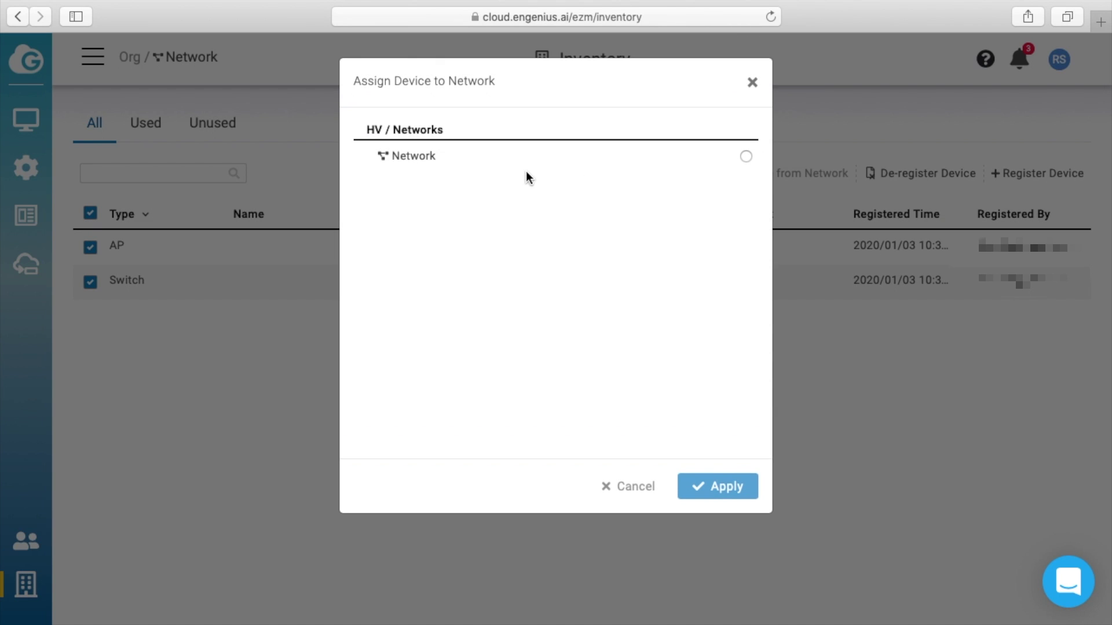
{"action": "left_click", "coordinate": [745, 157]}
{"action": "left_click", "coordinate": [713, 485]}
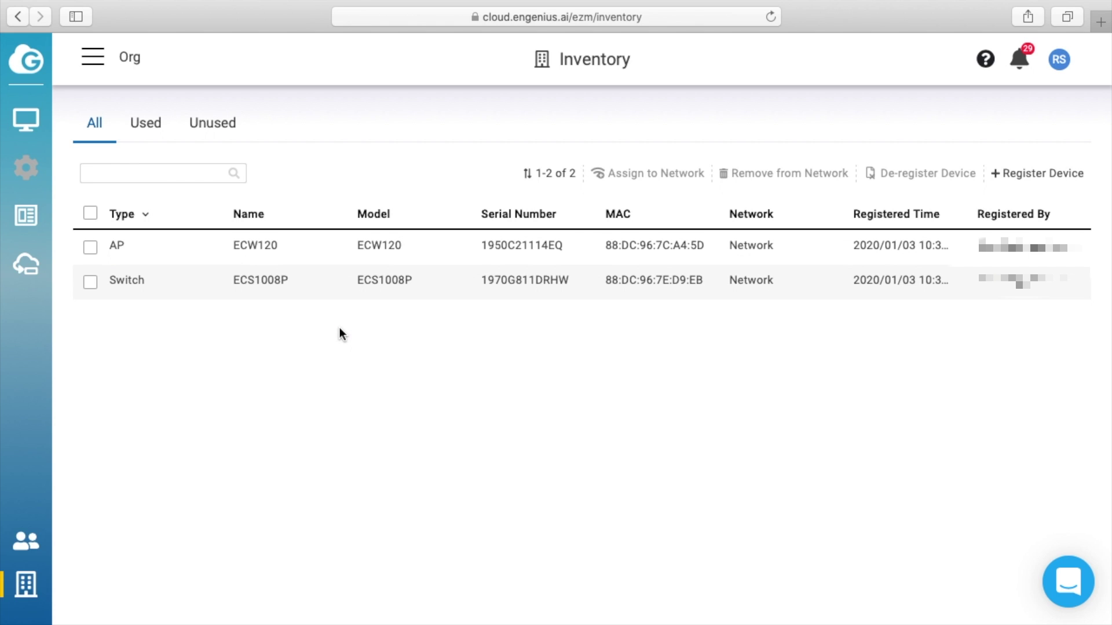
Step: Look over the network Dashboard, then open the Access Points list showing the ECW120
{"action": "mouse_move", "coordinate": [33, 114]}
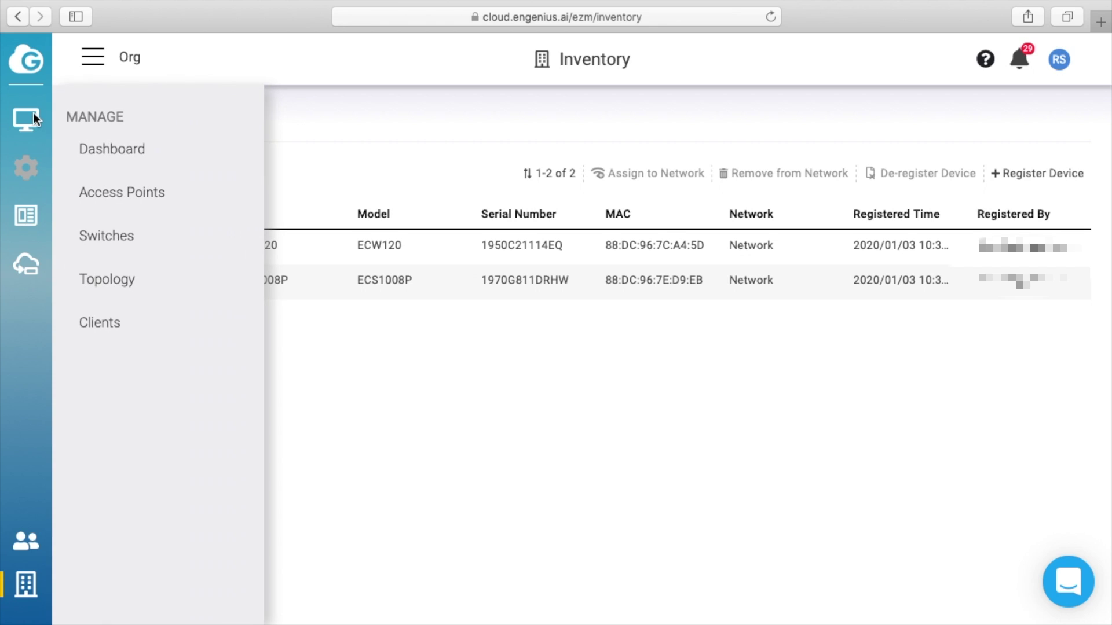
{"action": "left_click", "coordinate": [110, 154]}
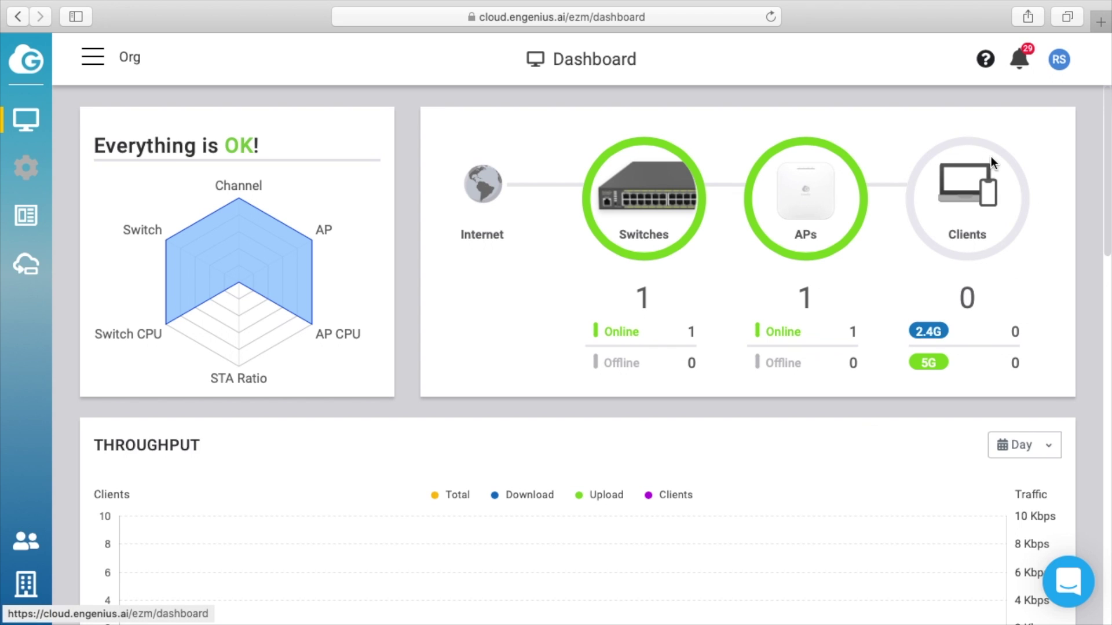
{"action": "scroll", "coordinate": [734, 411], "scroll_direction": "down", "scroll_amount": 8}
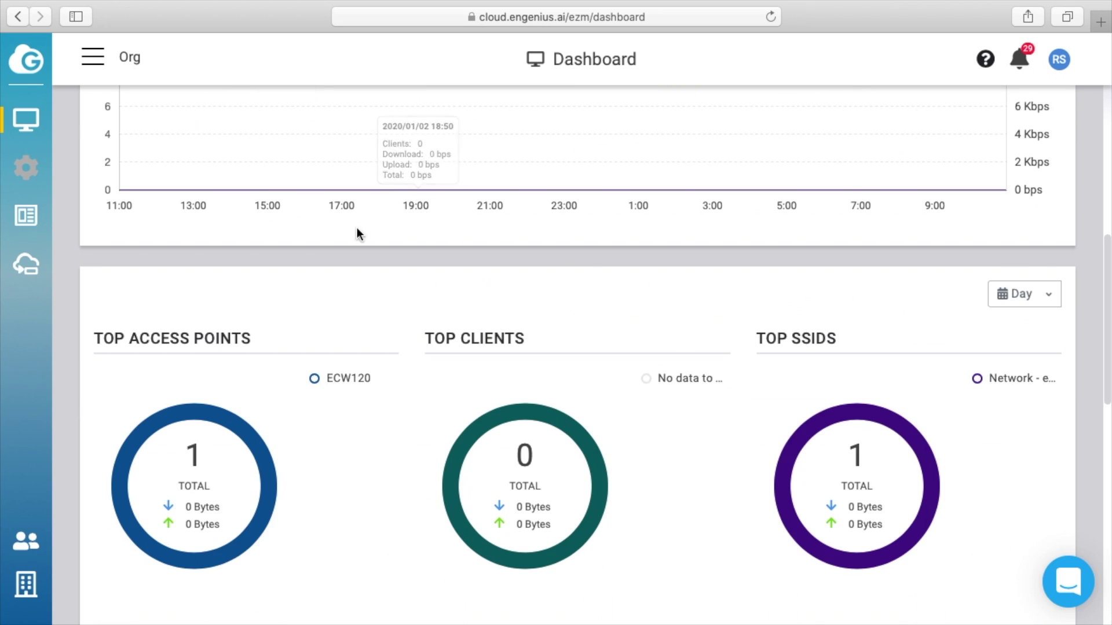
{"action": "scroll", "coordinate": [345, 225], "scroll_direction": "up", "scroll_amount": 3}
{"action": "scroll", "coordinate": [352, 338], "scroll_direction": "down", "scroll_amount": 5}
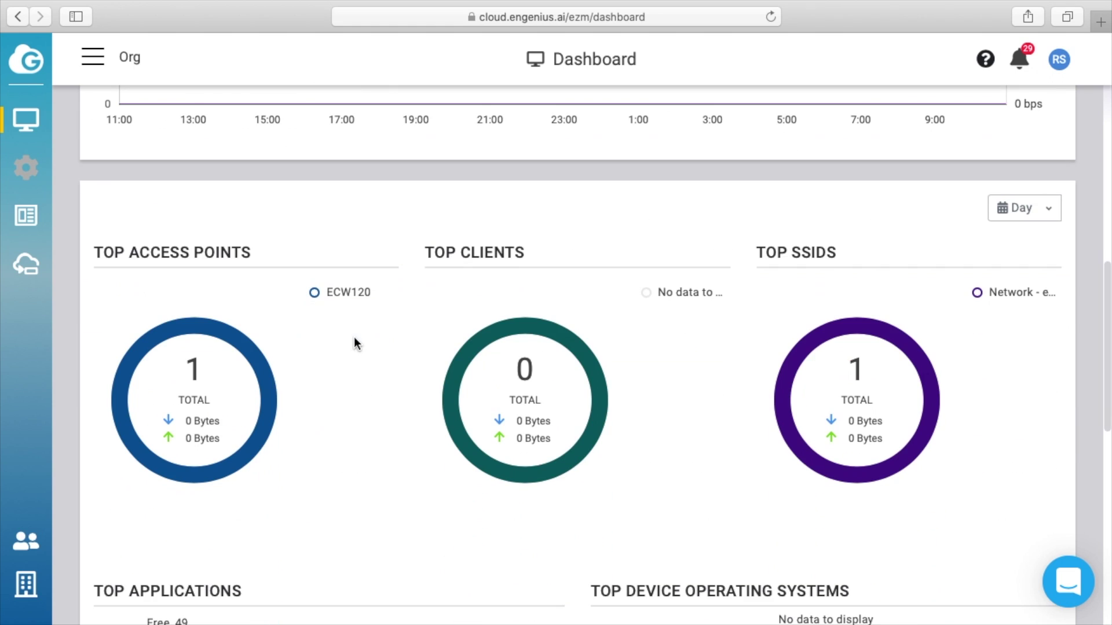
{"action": "scroll", "coordinate": [688, 332], "scroll_direction": "down", "scroll_amount": 12}
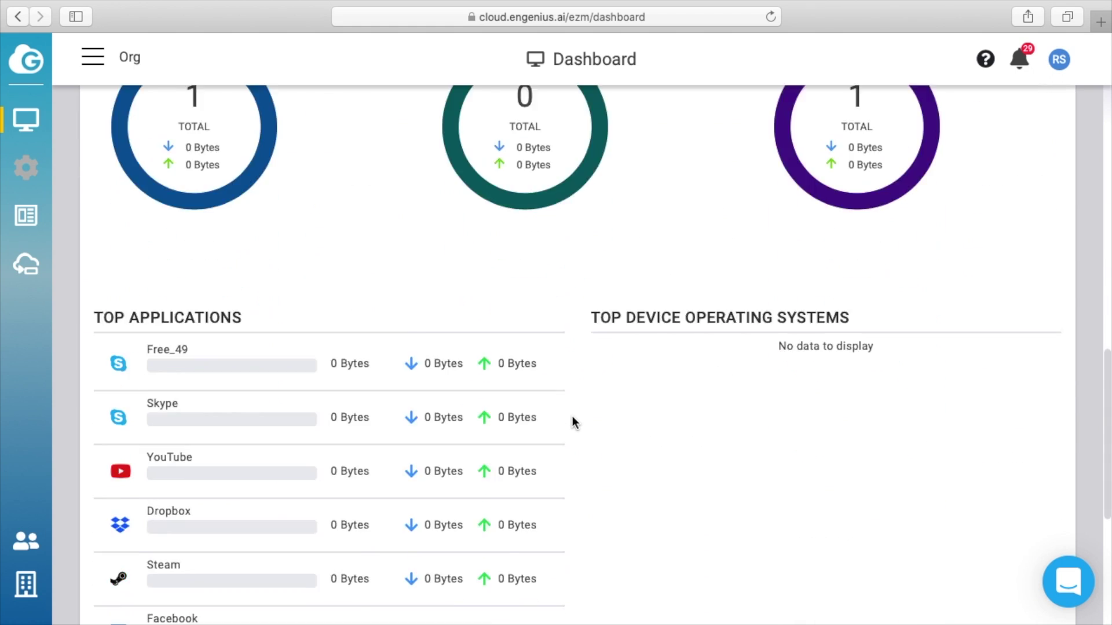
{"action": "left_click", "coordinate": [43, 123]}
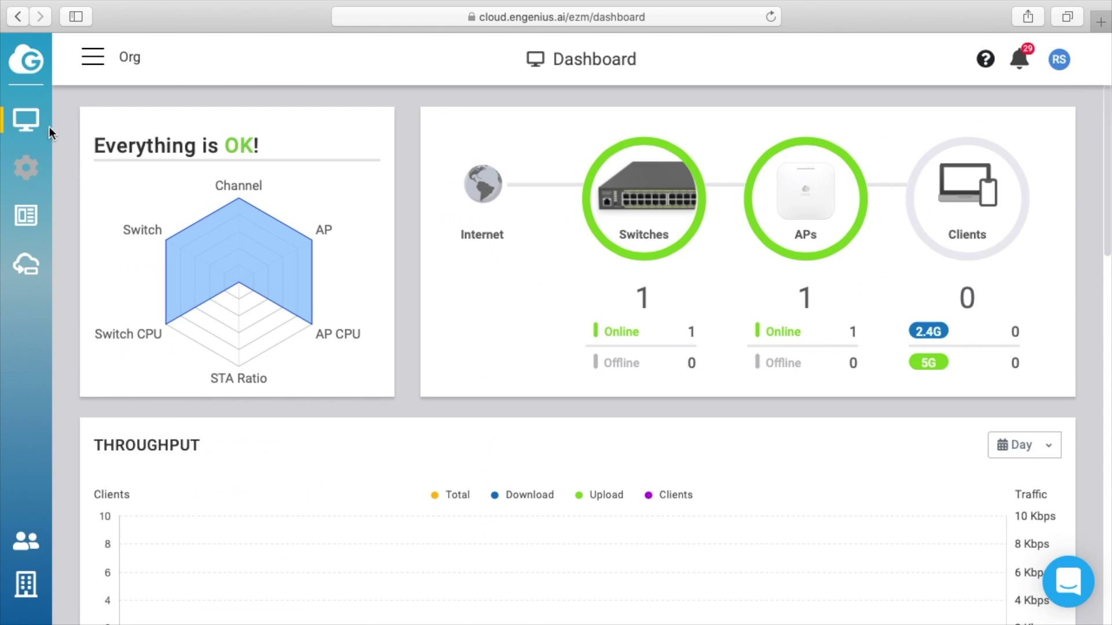
{"action": "left_click", "coordinate": [122, 194]}
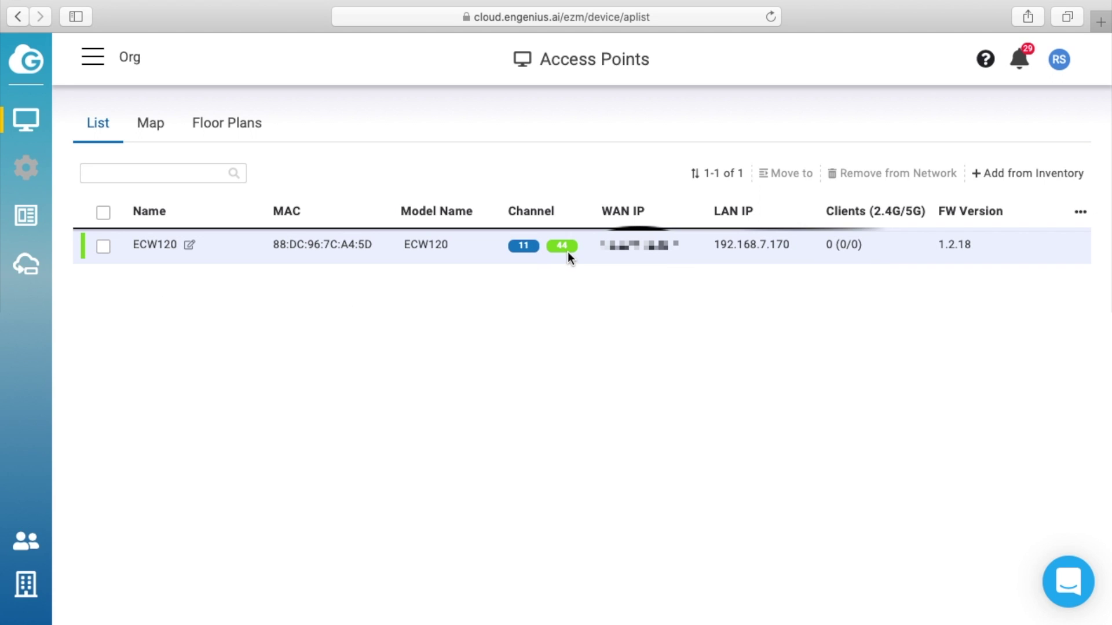
Step: Expand the ECW120 row for its radio details, then view its map and floor plans
{"action": "left_click", "coordinate": [218, 248]}
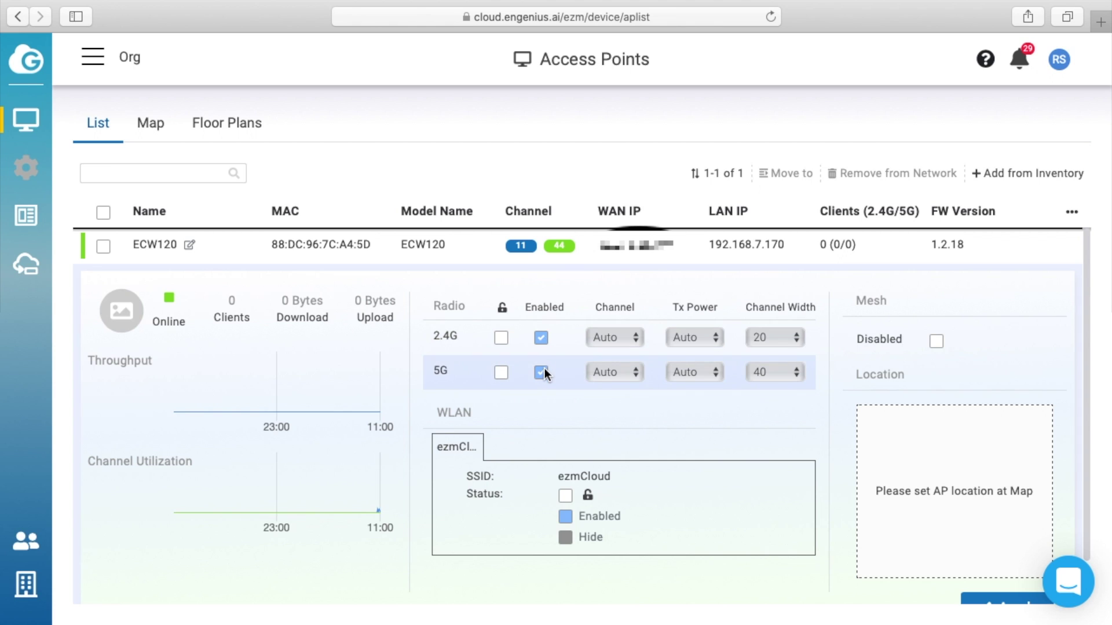
{"action": "scroll", "coordinate": [836, 383], "scroll_direction": "down", "scroll_amount": 1}
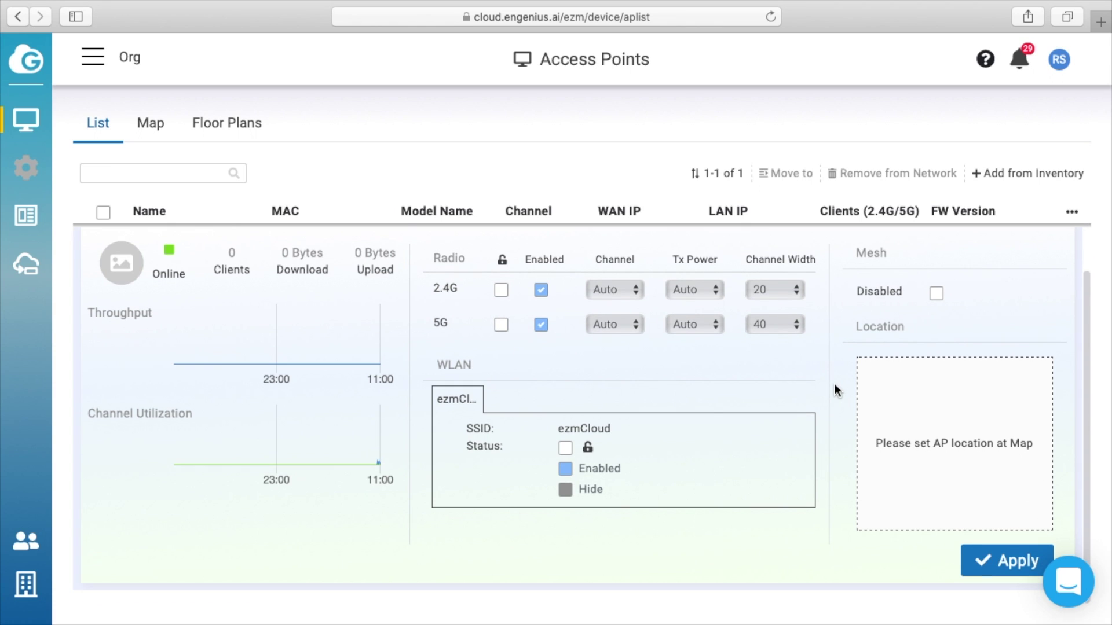
{"action": "left_click", "coordinate": [835, 384]}
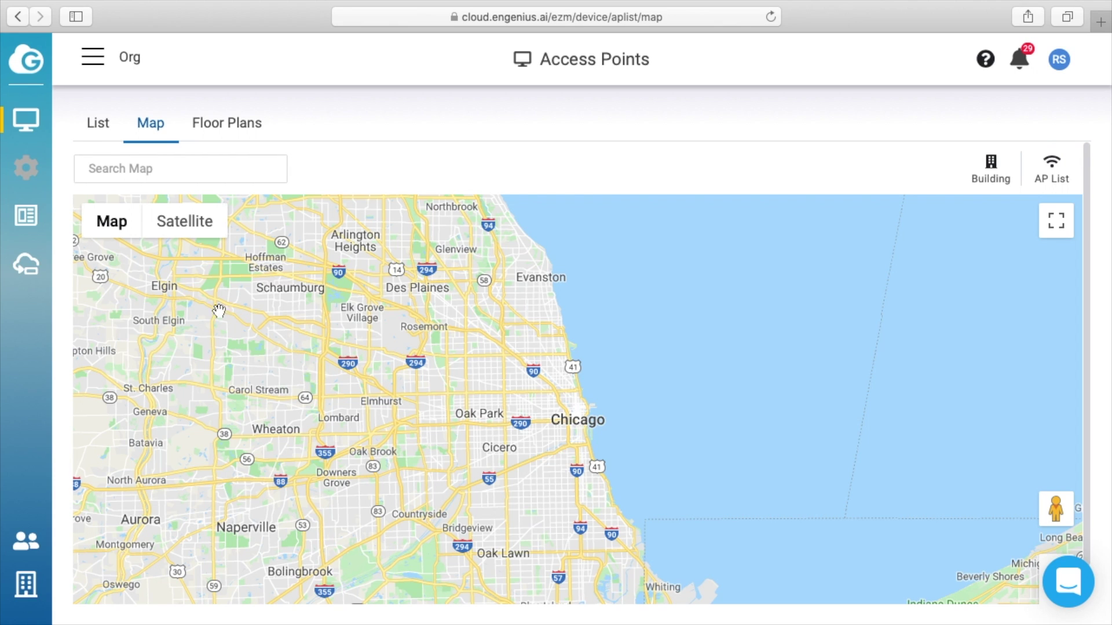
{"action": "left_click_drag", "start_coordinate": [317, 394], "coordinate": [692, 303]}
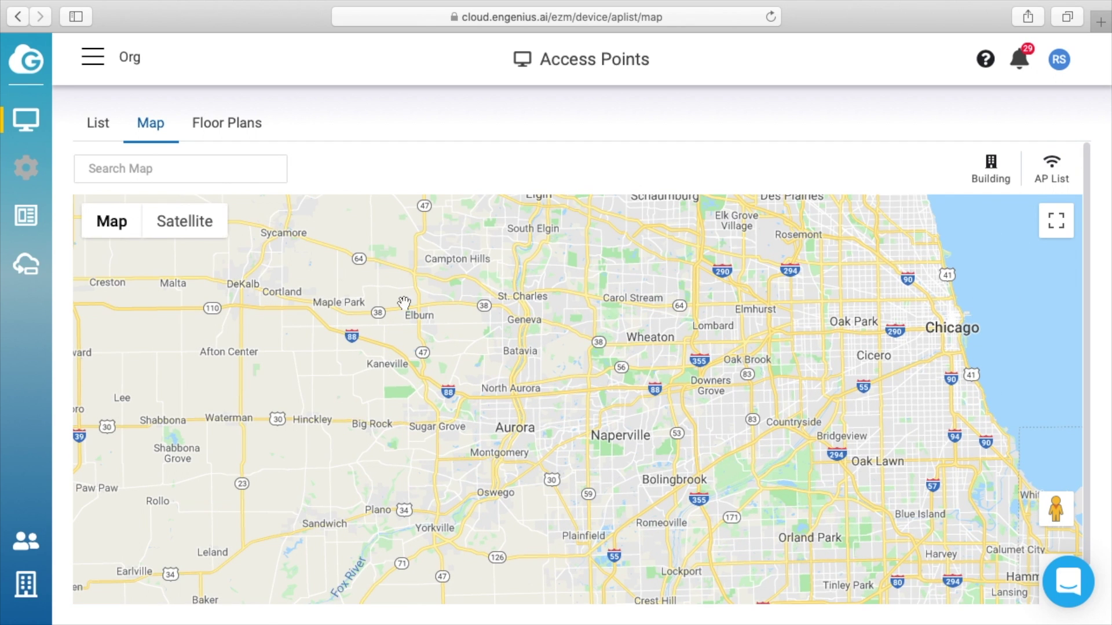
{"action": "left_click", "coordinate": [214, 129]}
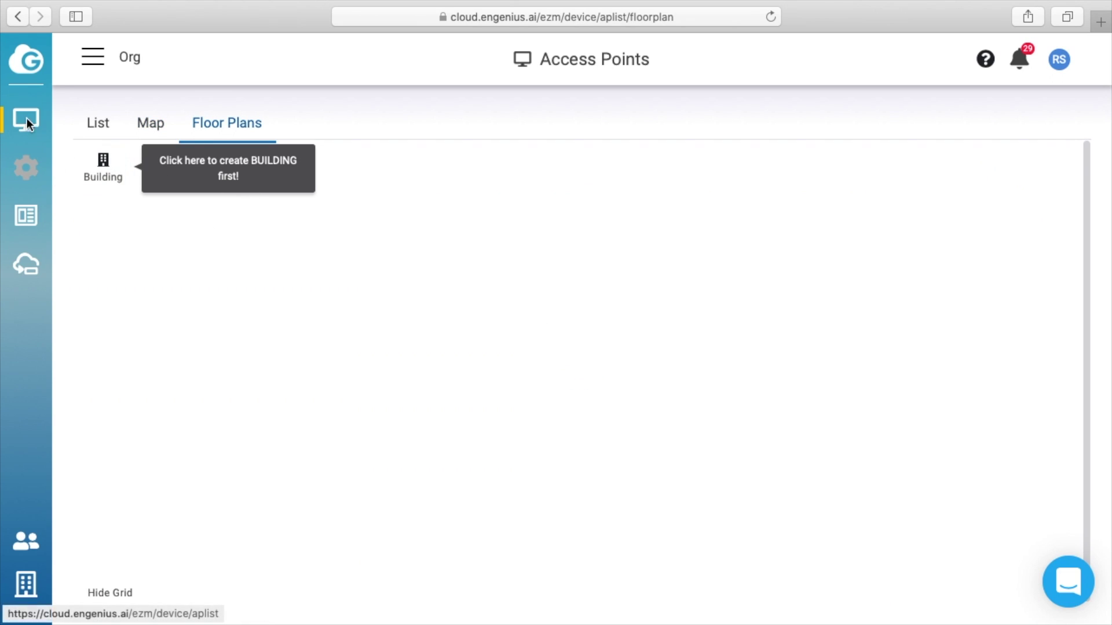
Step: Open the Switches list and expand the ECS1008P switch's details
{"action": "mouse_move", "coordinate": [27, 121]}
{"action": "left_click", "coordinate": [133, 235]}
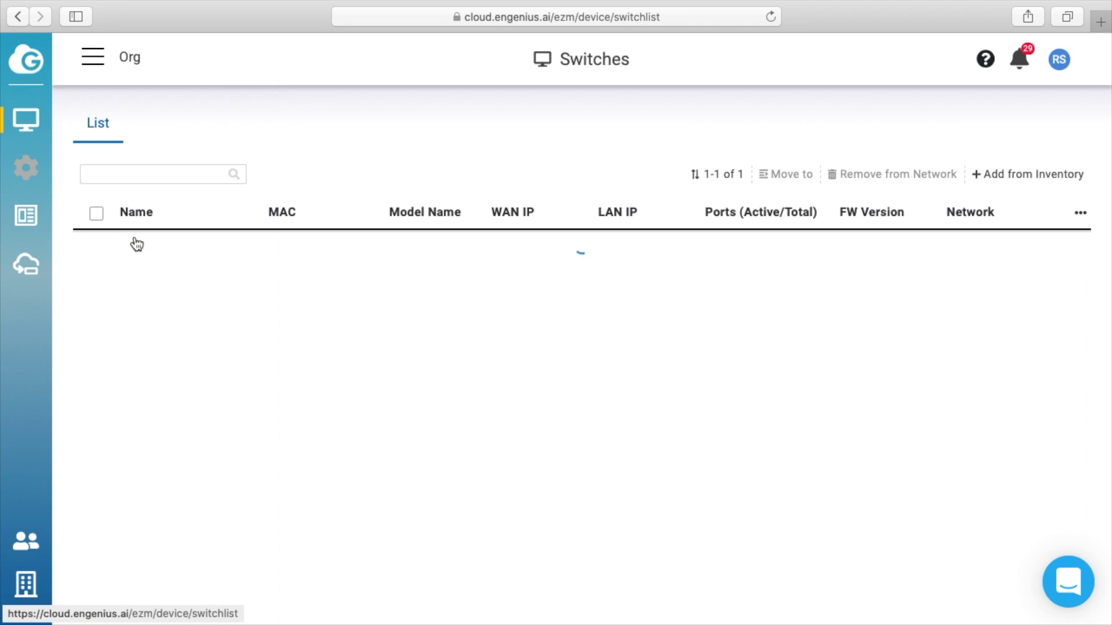
{"action": "left_click", "coordinate": [347, 246]}
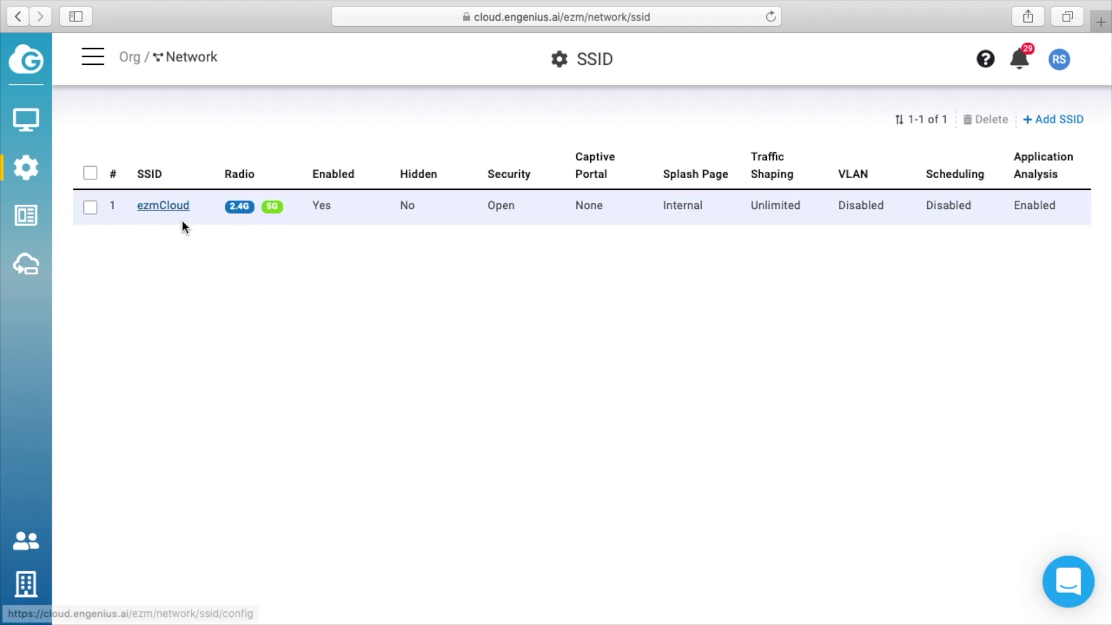
Step: View the Factory site's dashboard, dismiss the configuration notice, then reselect Network under Org
{"action": "left_click", "coordinate": [94, 60]}
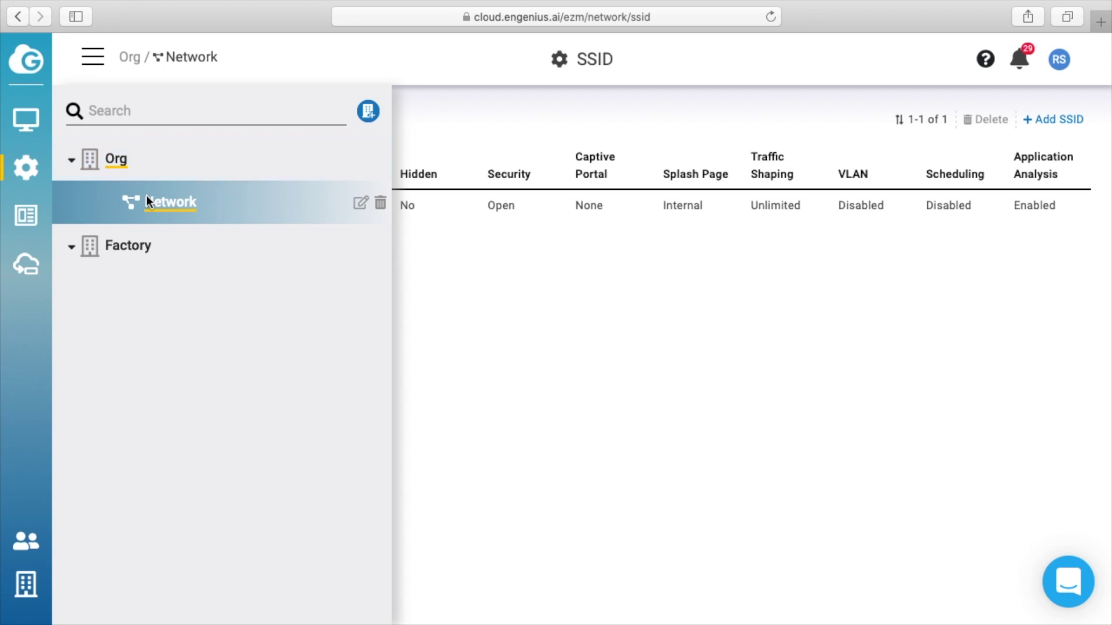
{"action": "left_click", "coordinate": [125, 248]}
{"action": "left_click", "coordinate": [124, 249]}
{"action": "left_click", "coordinate": [23, 169]}
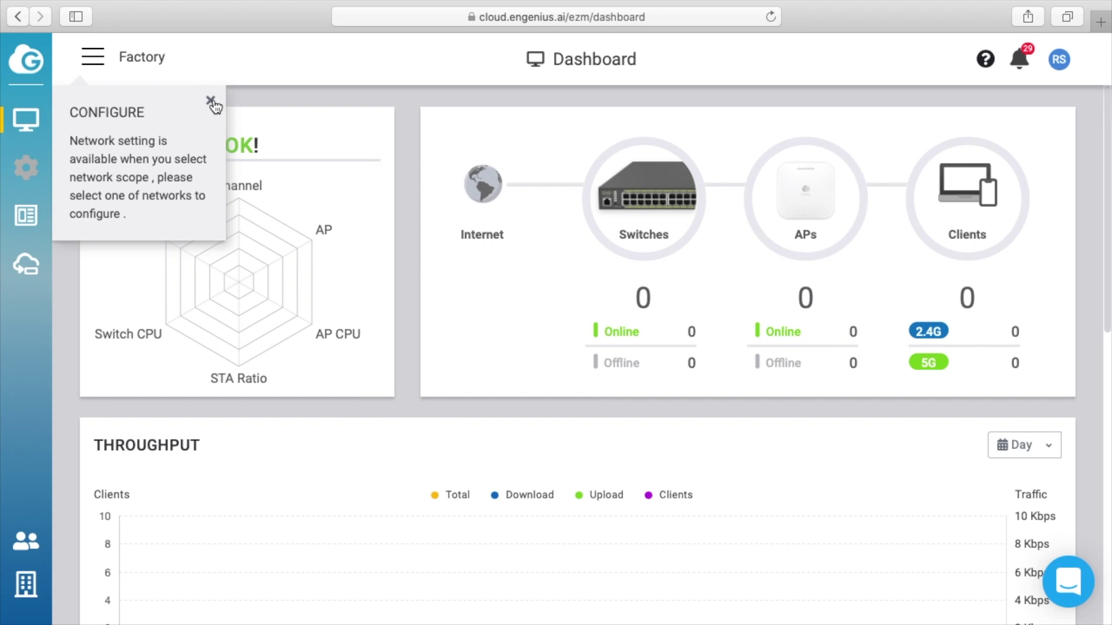
{"action": "left_click", "coordinate": [211, 100]}
{"action": "left_click", "coordinate": [81, 56]}
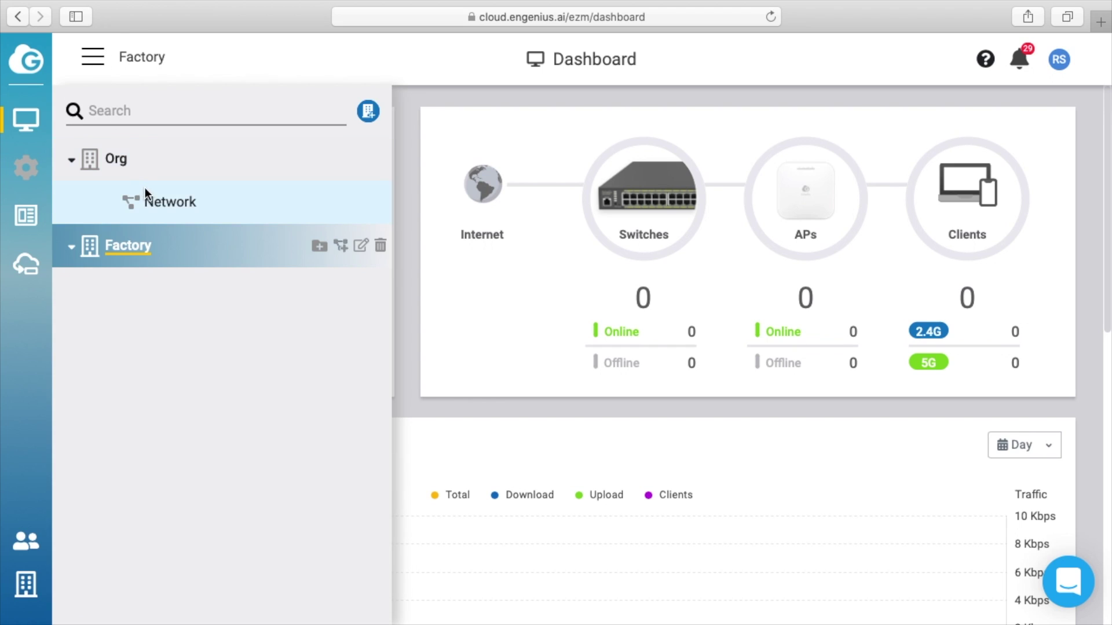
{"action": "left_click", "coordinate": [168, 202]}
Step: Rename the ezmCloud SSID to RickMakes
{"action": "left_click", "coordinate": [88, 142]}
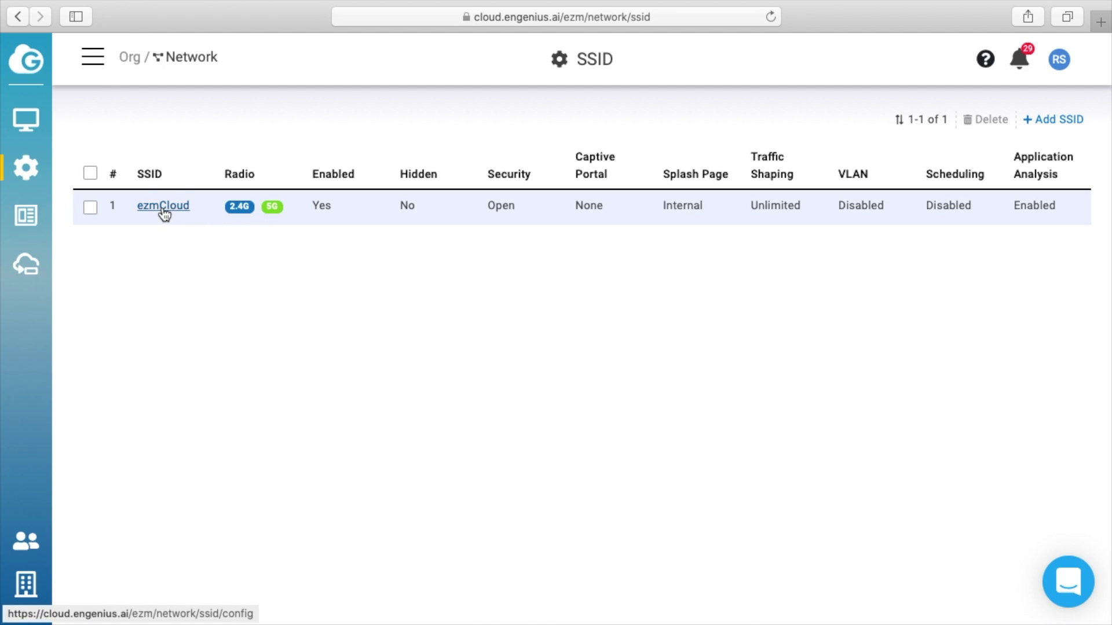
{"action": "left_click", "coordinate": [164, 210]}
{"action": "double_click", "coordinate": [397, 168]}
{"action": "key", "text": "BackSpace"}
{"action": "type", "text": "RickMakes"}
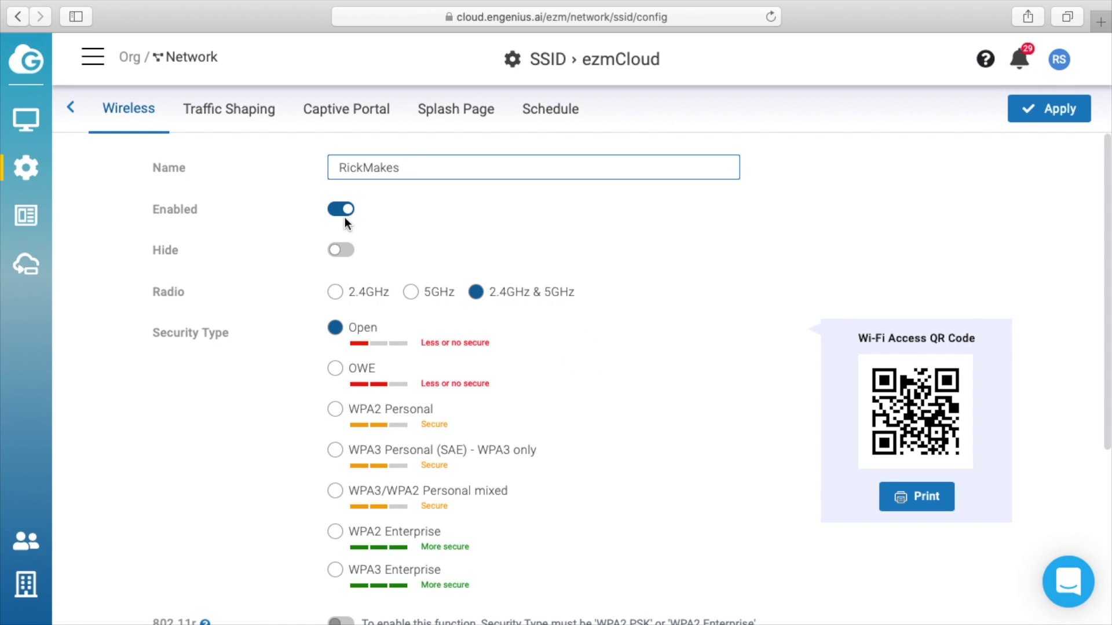
{"action": "left_click", "coordinate": [347, 270]}
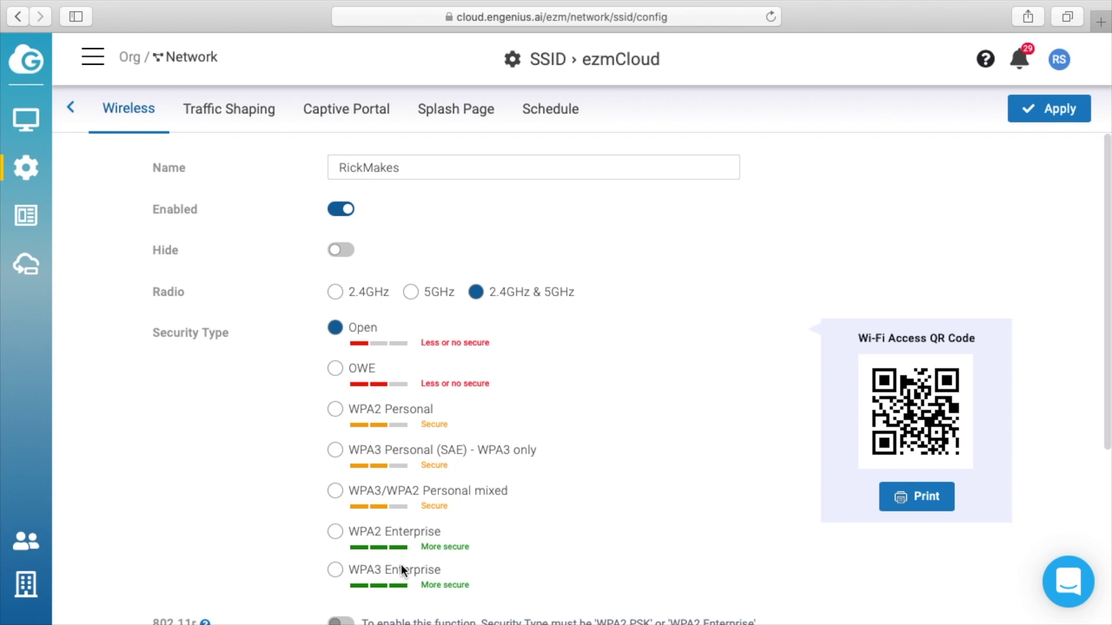
Step: Choose WPA2 Personal security for the SSID and enter its passphrase
{"action": "left_click", "coordinate": [336, 409]}
{"action": "scroll", "coordinate": [340, 408], "scroll_direction": "down", "scroll_amount": 3}
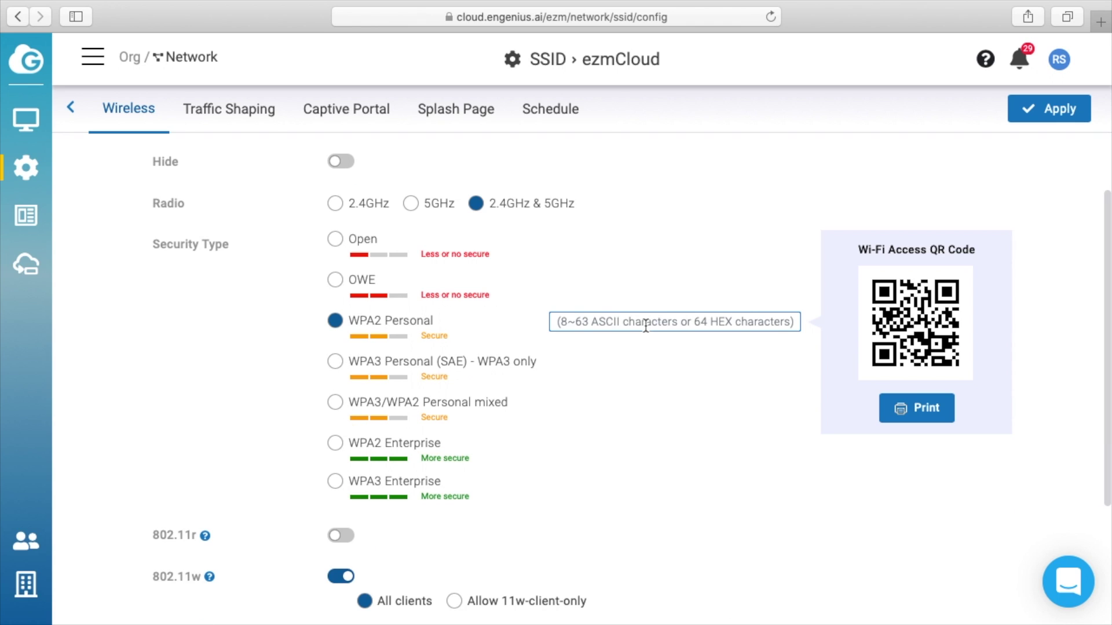
{"action": "scroll", "coordinate": [135, 403], "scroll_direction": "down", "scroll_amount": 3}
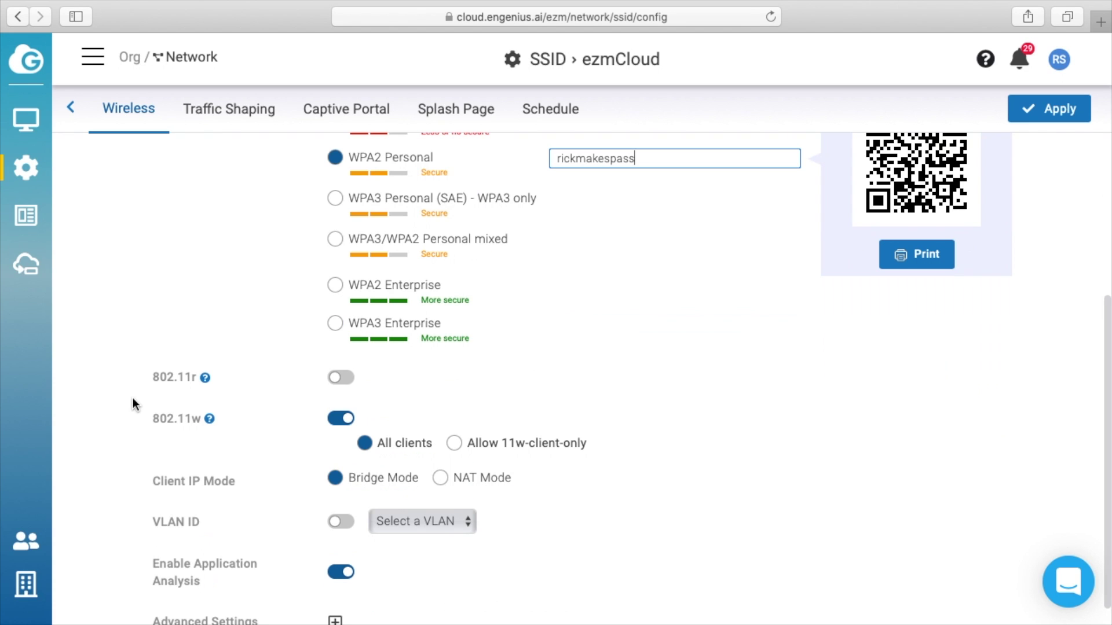
{"action": "mouse_move", "coordinate": [204, 381]}
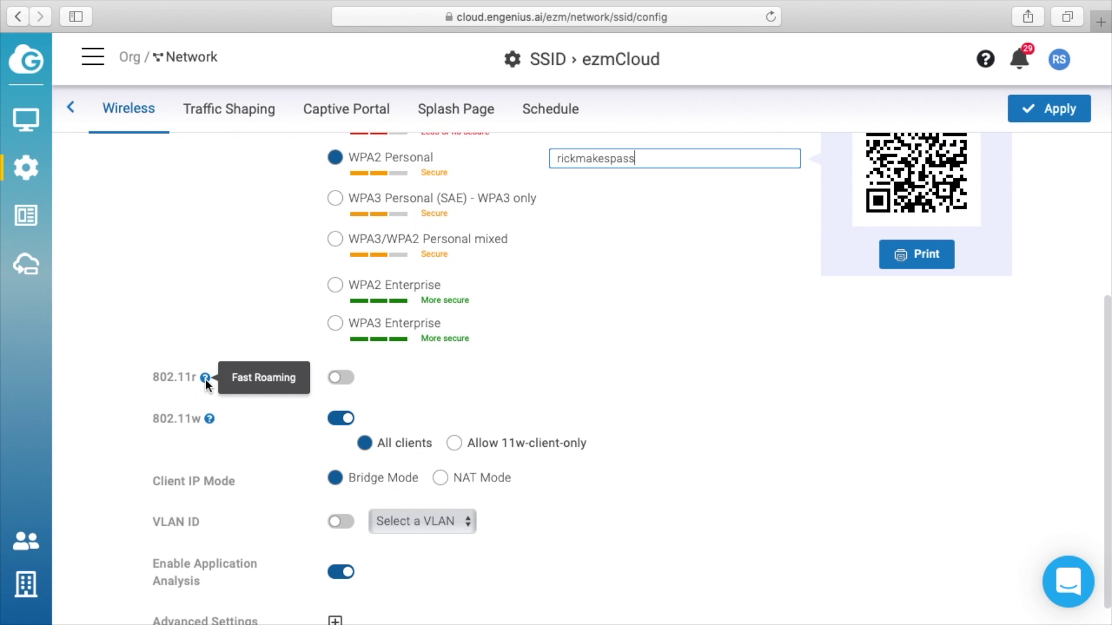
{"action": "mouse_move", "coordinate": [210, 419]}
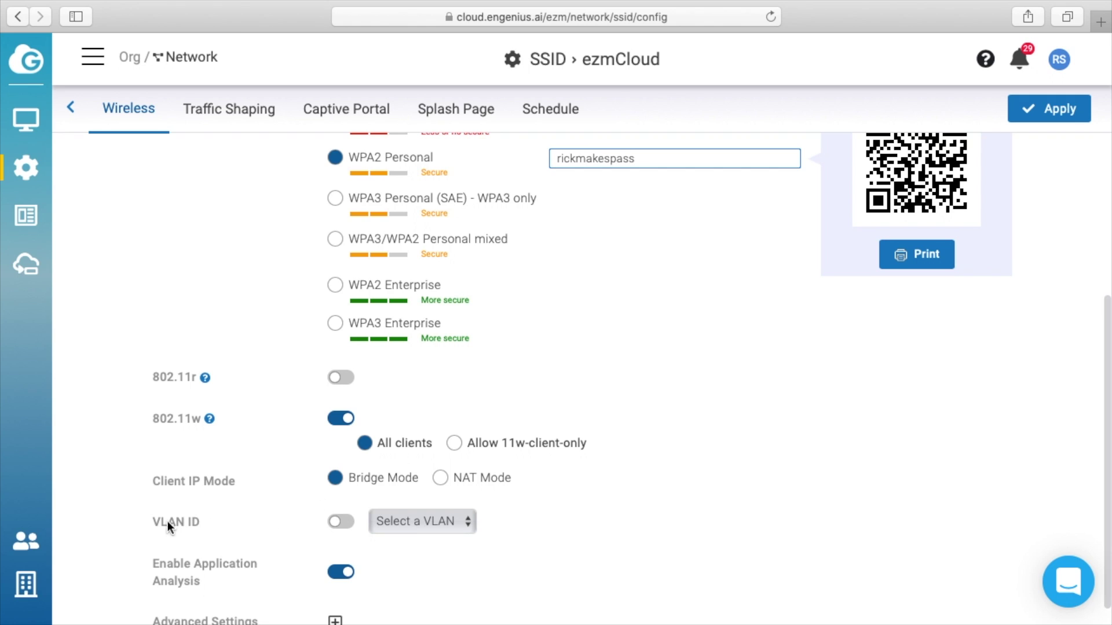
{"action": "scroll", "coordinate": [445, 526], "scroll_direction": "down", "scroll_amount": 1}
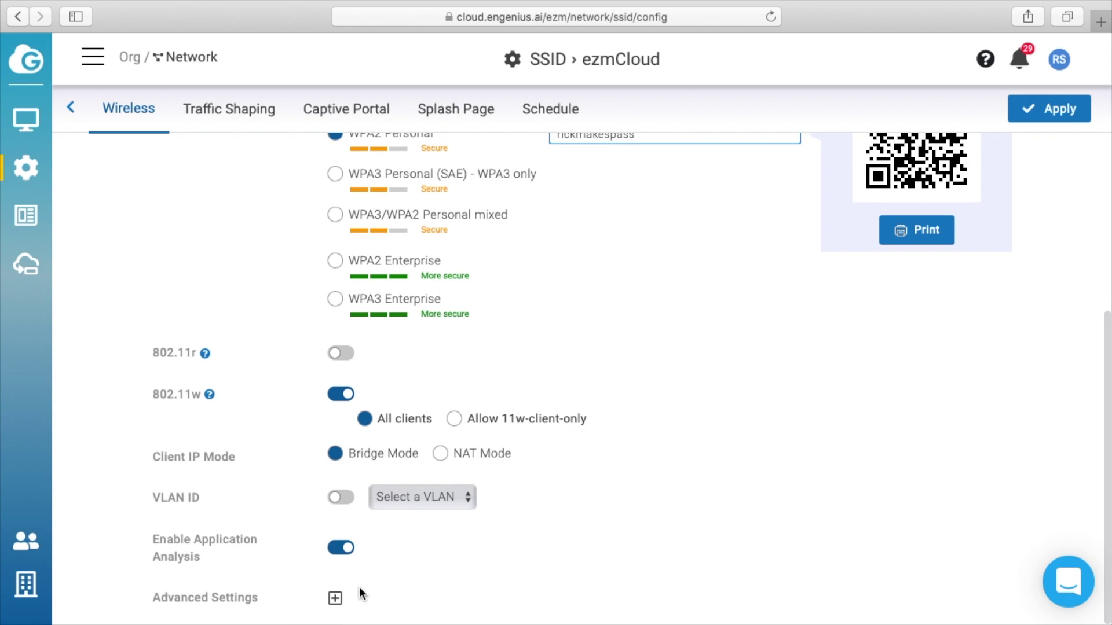
Step: Review the Band Steering advanced options and apply the RickMakes WPA2 SSID settings
{"action": "left_click", "coordinate": [336, 600]}
{"action": "scroll", "coordinate": [479, 534], "scroll_direction": "down", "scroll_amount": 6}
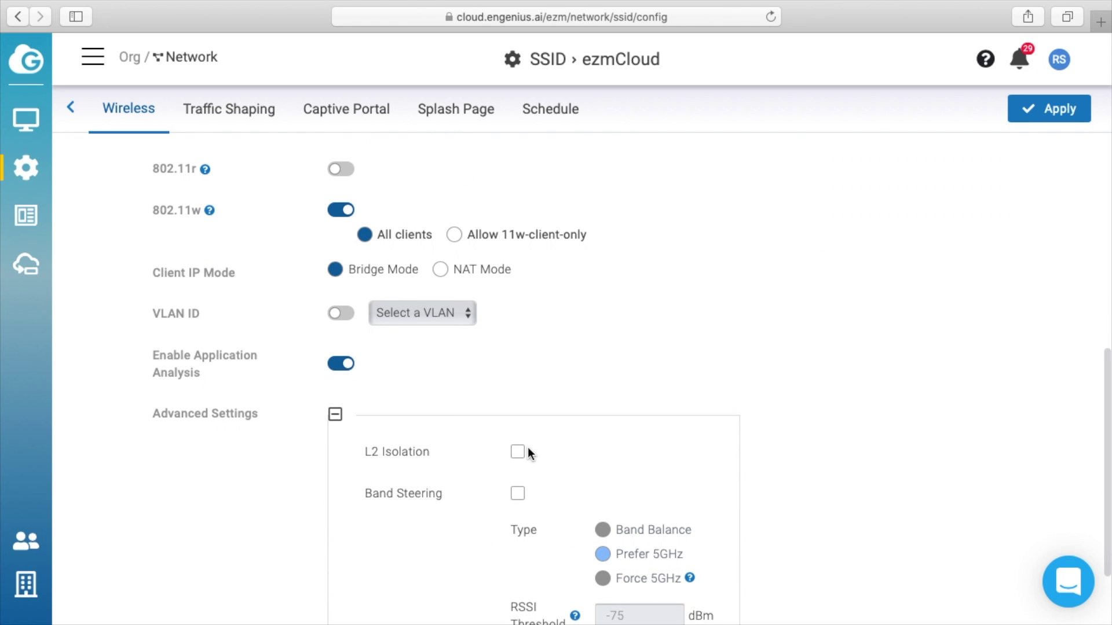
{"action": "scroll", "coordinate": [597, 473], "scroll_direction": "down", "scroll_amount": 4}
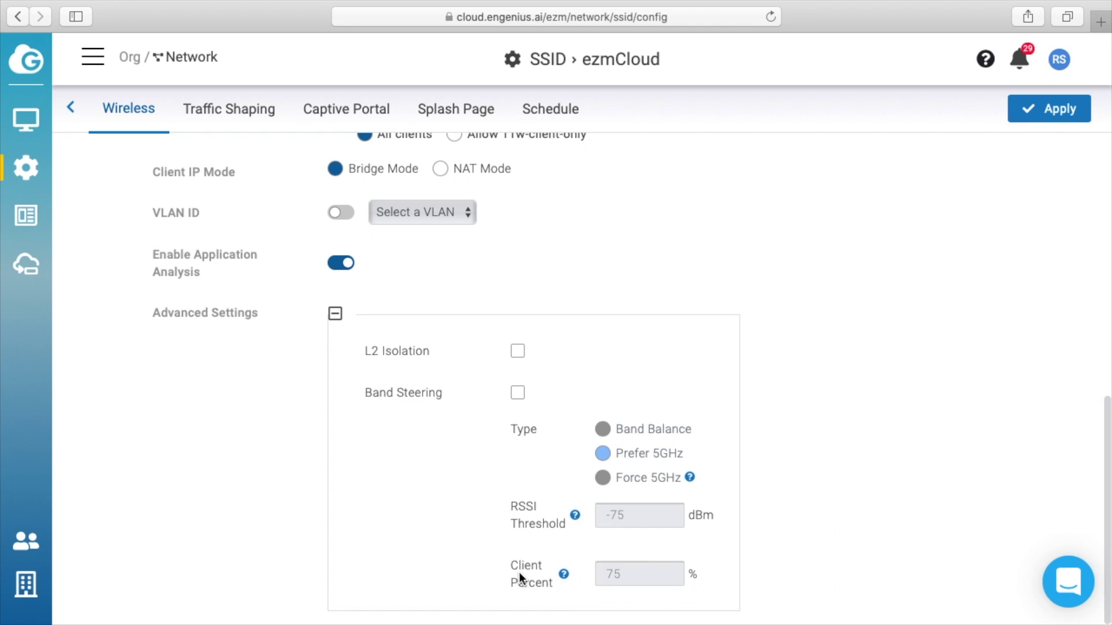
{"action": "mouse_move", "coordinate": [562, 575]}
{"action": "mouse_move", "coordinate": [575, 515]}
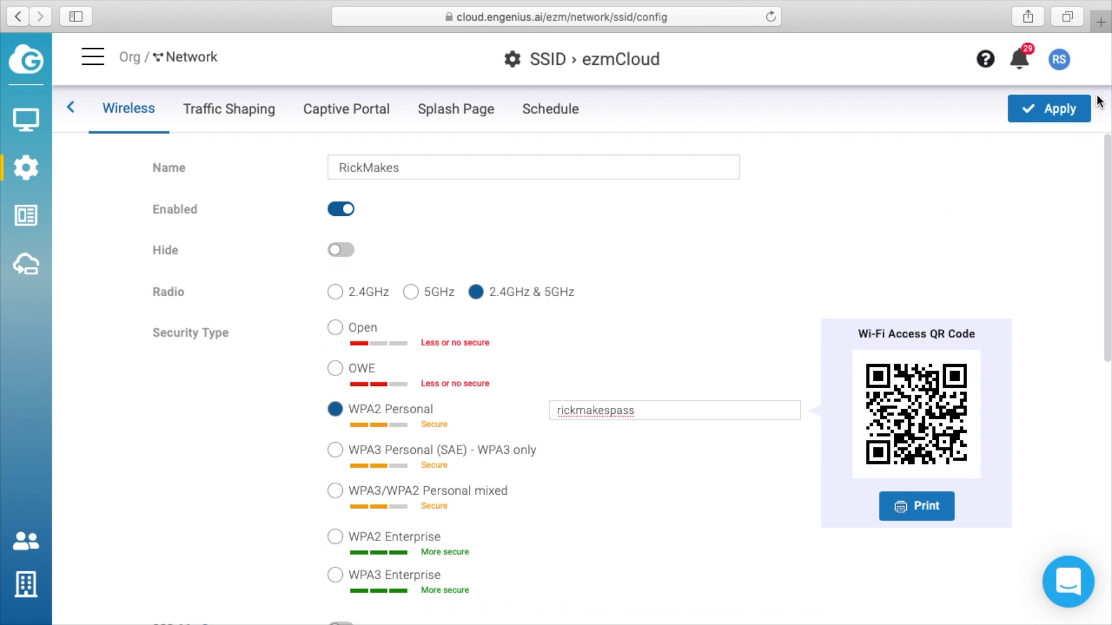
{"action": "left_click", "coordinate": [1050, 109]}
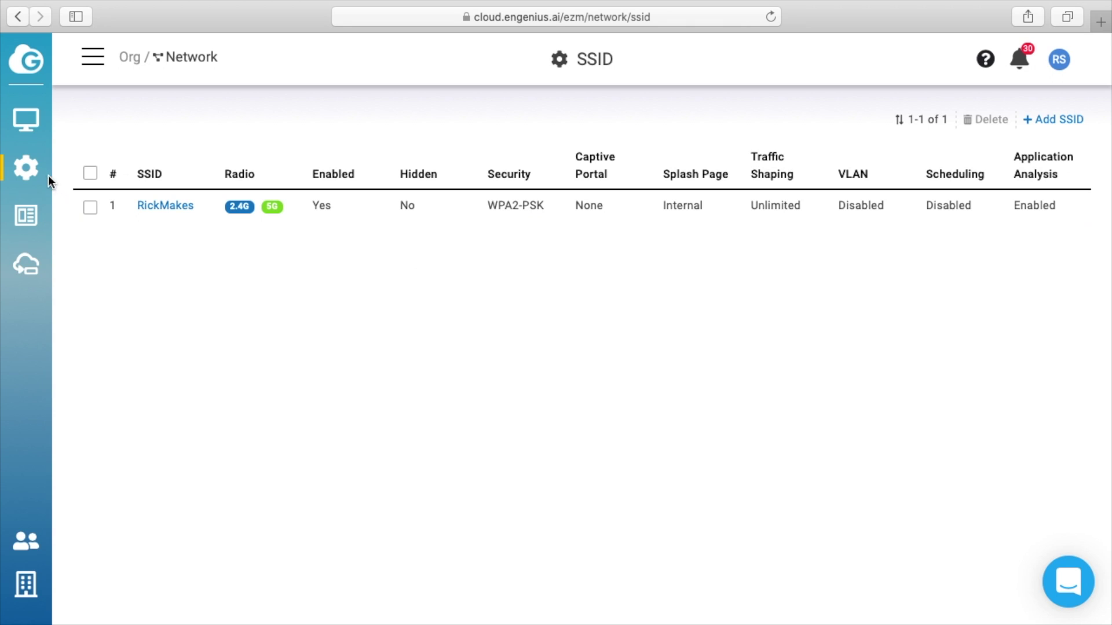
Step: On Radio Settings, change the Indoor 5G Channel HT Mode to 80 MHz
{"action": "mouse_move", "coordinate": [29, 167]}
{"action": "left_click", "coordinate": [146, 200]}
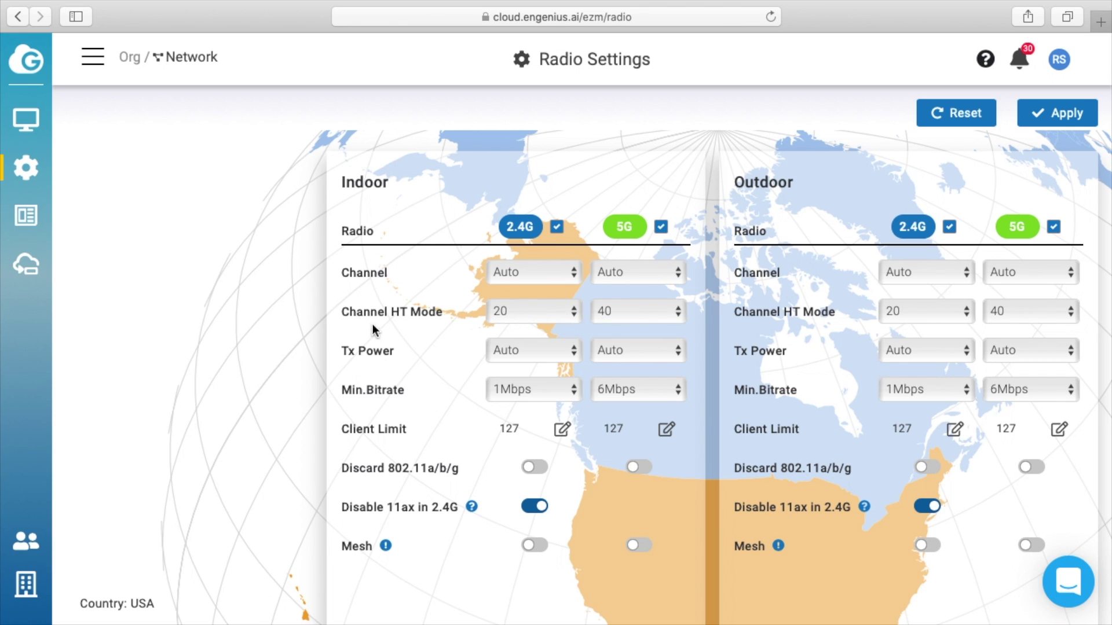
{"action": "left_click", "coordinate": [655, 319]}
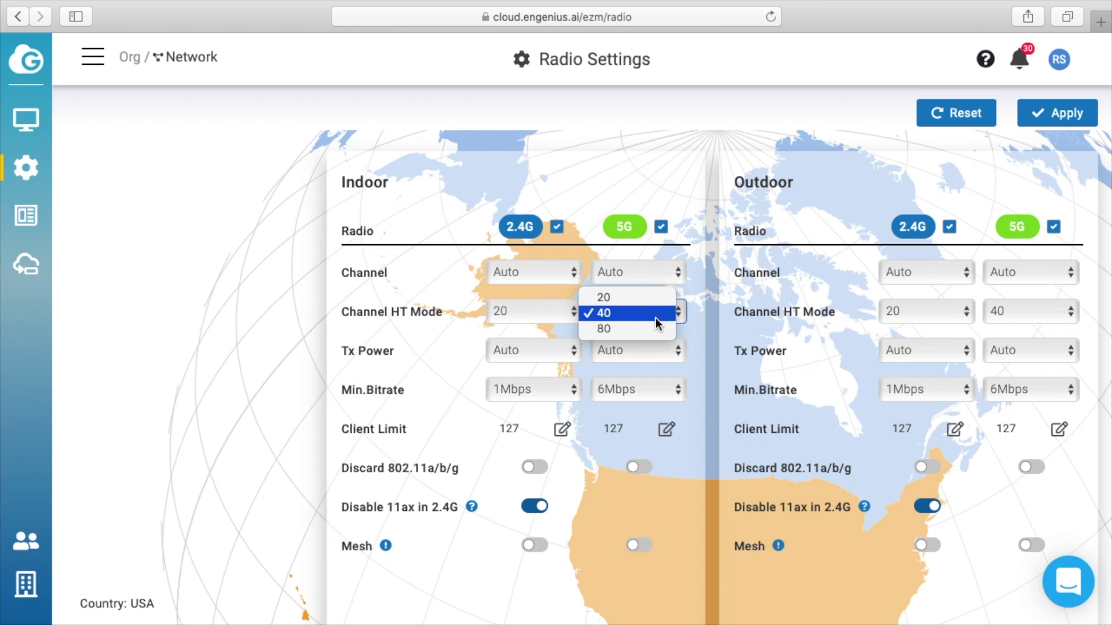
{"action": "left_click", "coordinate": [655, 328]}
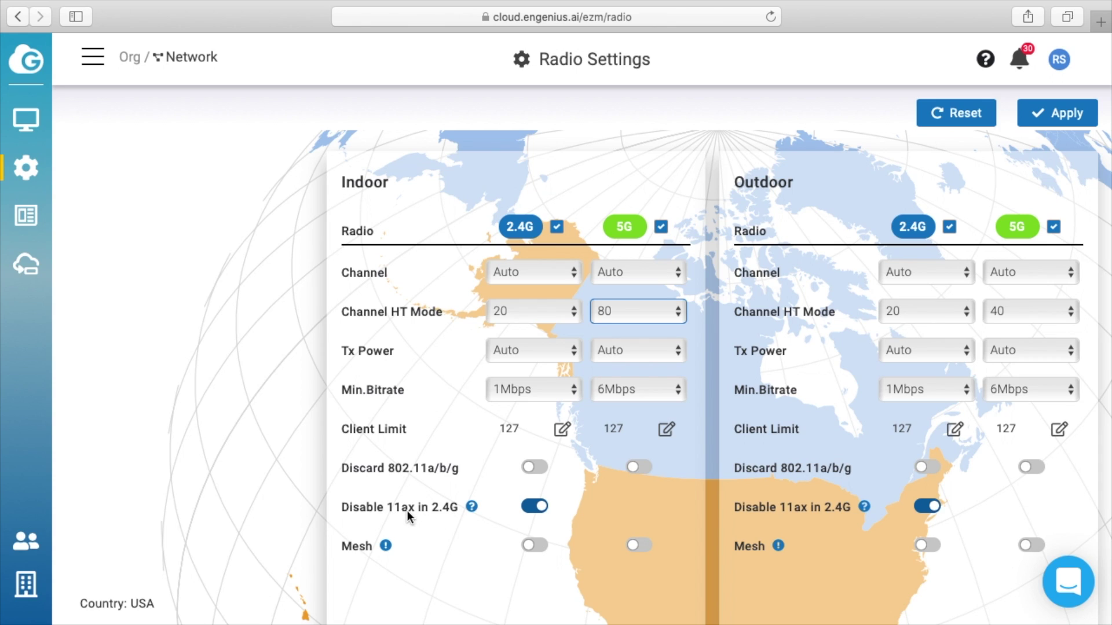
{"action": "mouse_move", "coordinate": [387, 546]}
Step: Check the empty Cloud RADIUS Users list, then confirm both AP and switch firmware release channels stay on Beta
{"action": "mouse_move", "coordinate": [28, 171]}
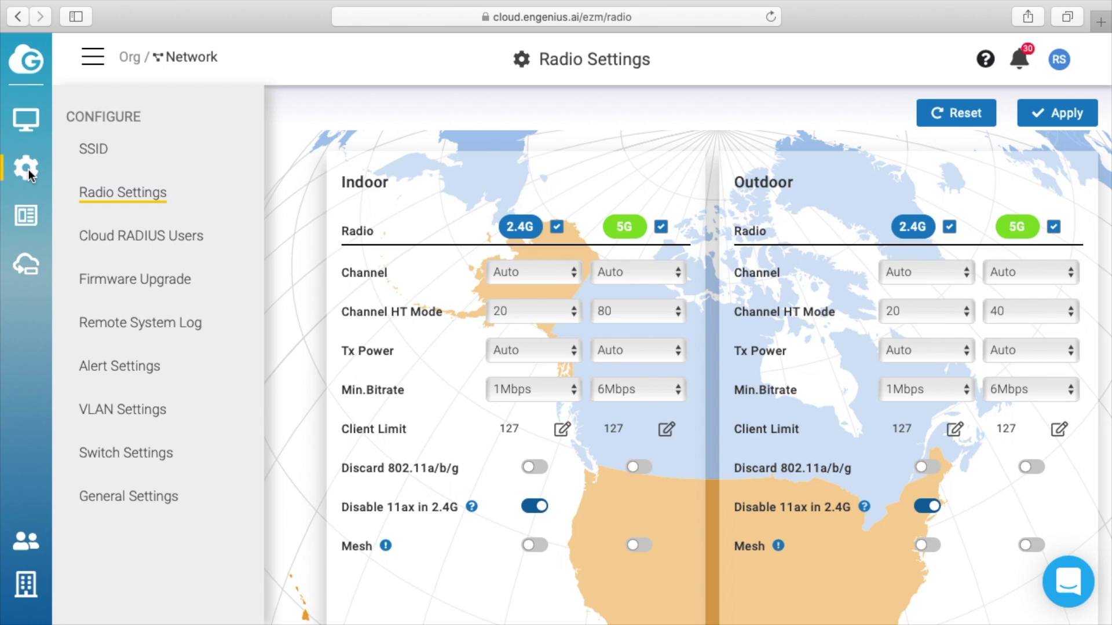
{"action": "left_click", "coordinate": [137, 247]}
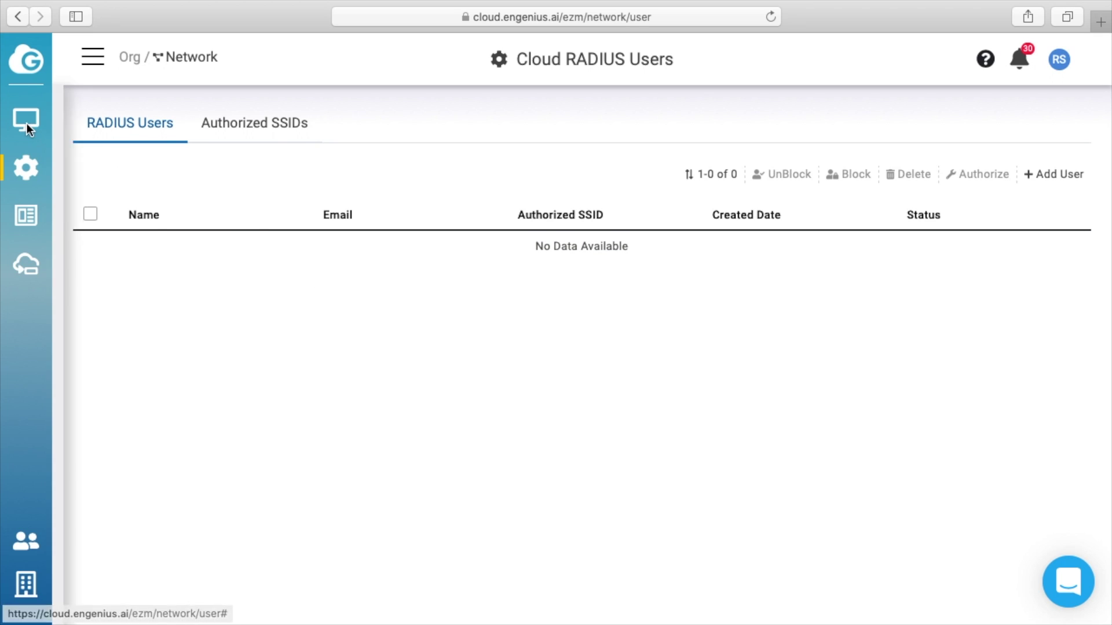
{"action": "left_click", "coordinate": [141, 281]}
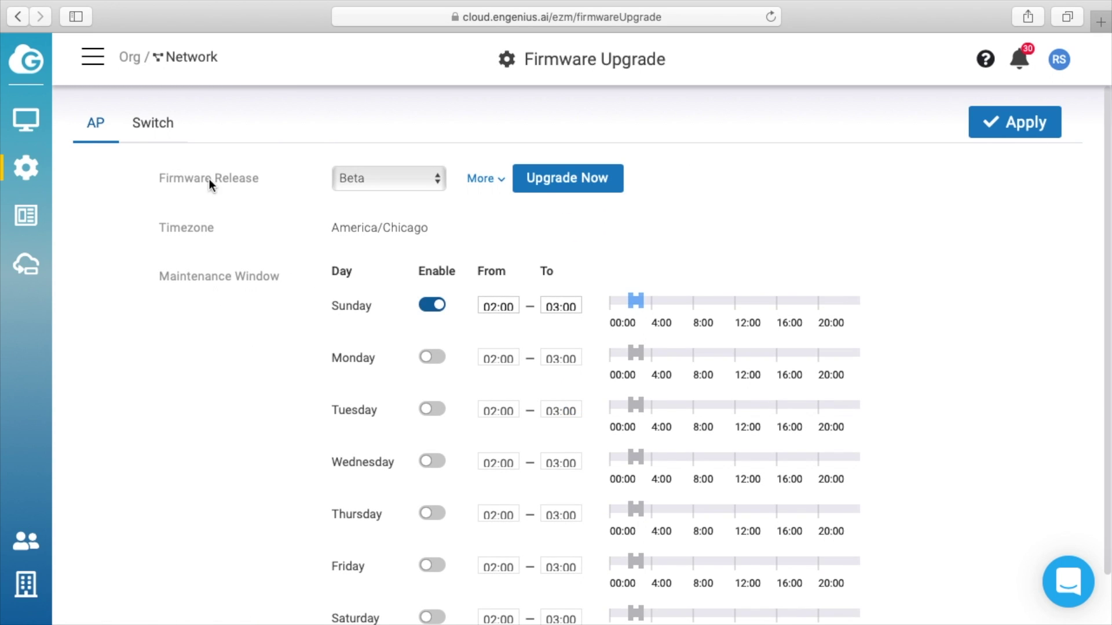
{"action": "left_click", "coordinate": [404, 183]}
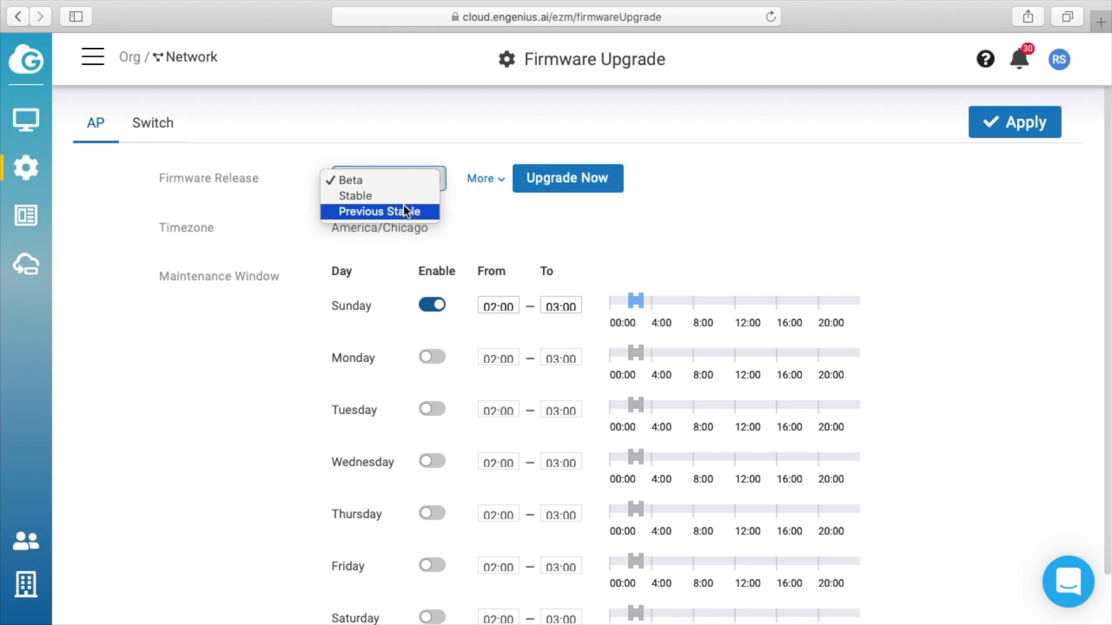
{"action": "left_click", "coordinate": [672, 228]}
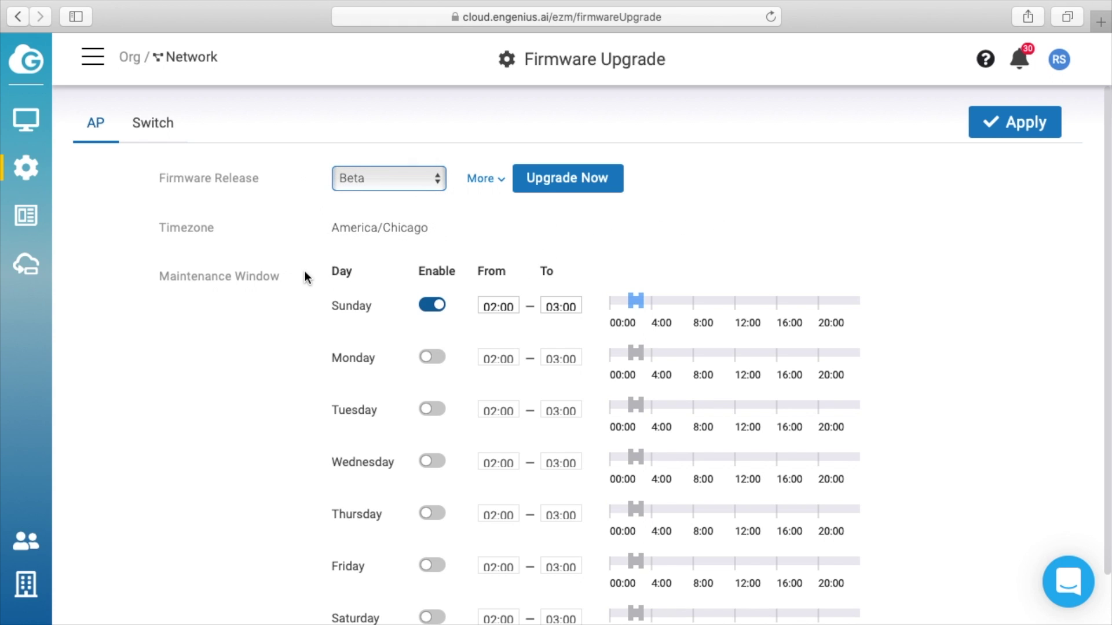
{"action": "scroll", "coordinate": [304, 271], "scroll_direction": "down", "scroll_amount": 2}
{"action": "scroll", "coordinate": [304, 271], "scroll_direction": "up", "scroll_amount": 2}
{"action": "left_click", "coordinate": [151, 126]}
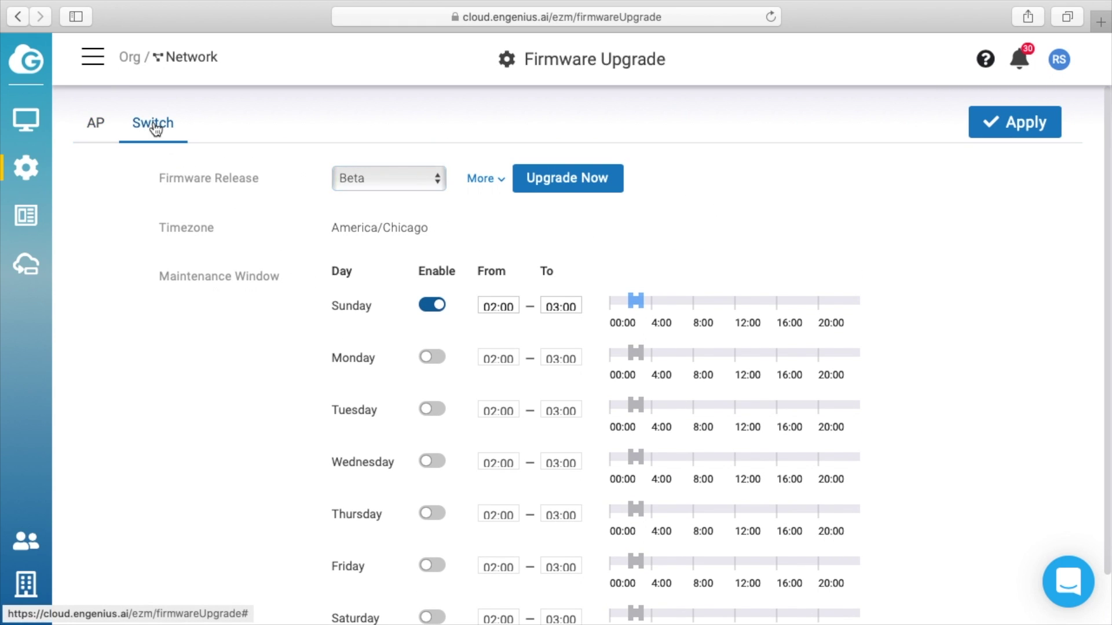
{"action": "left_click", "coordinate": [385, 186]}
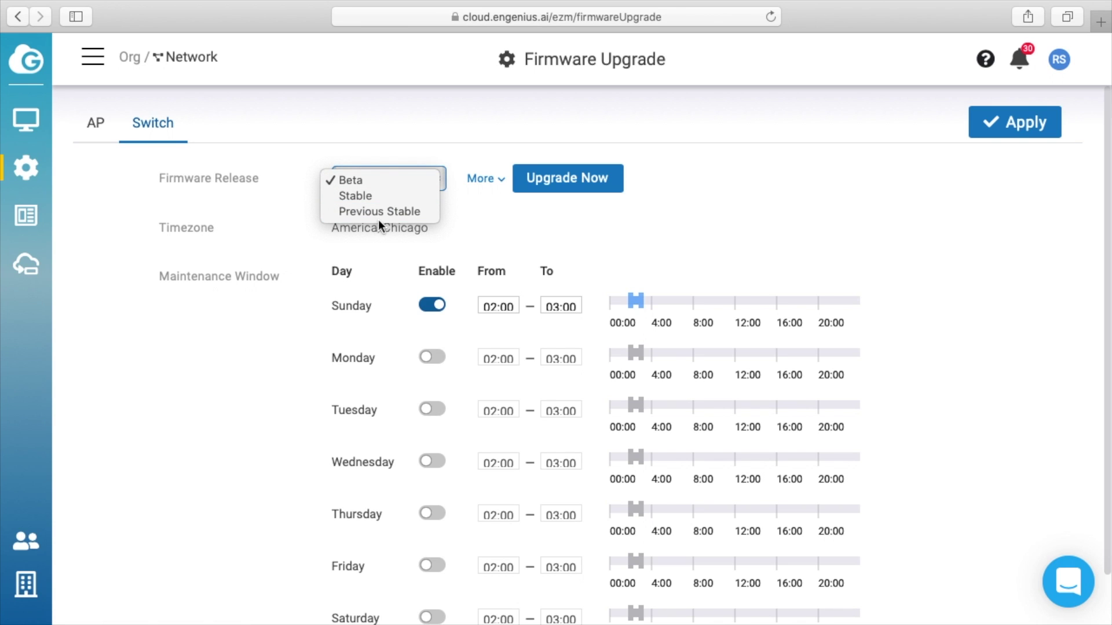
{"action": "left_click", "coordinate": [745, 245]}
Step: Review the Remote System Log settings on both the AP and Switch tabs
{"action": "mouse_move", "coordinate": [17, 169]}
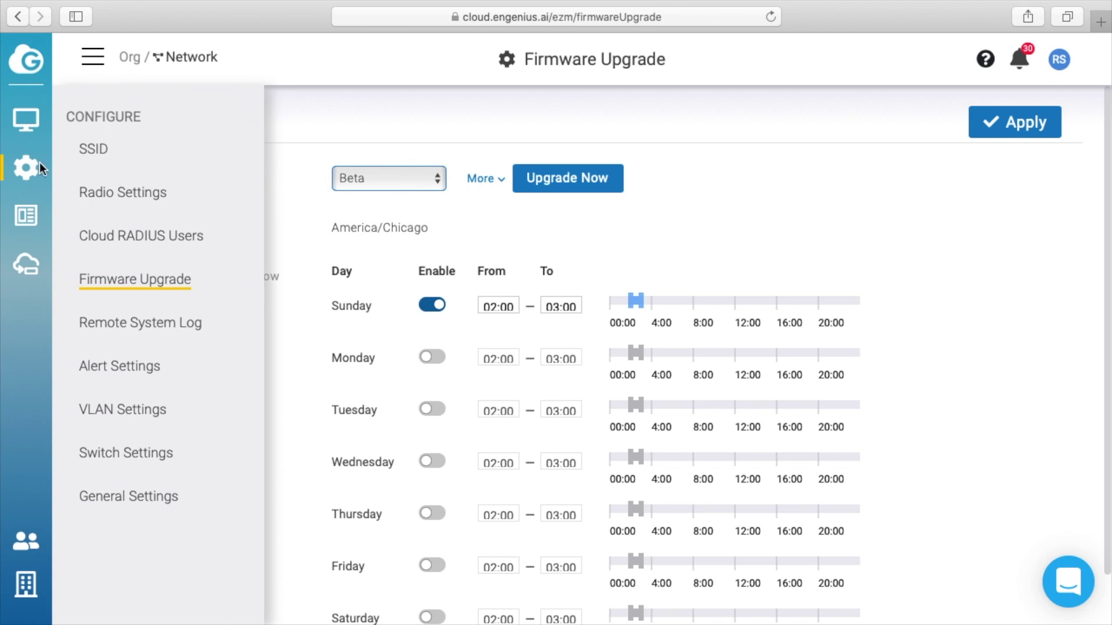
{"action": "left_click", "coordinate": [144, 321]}
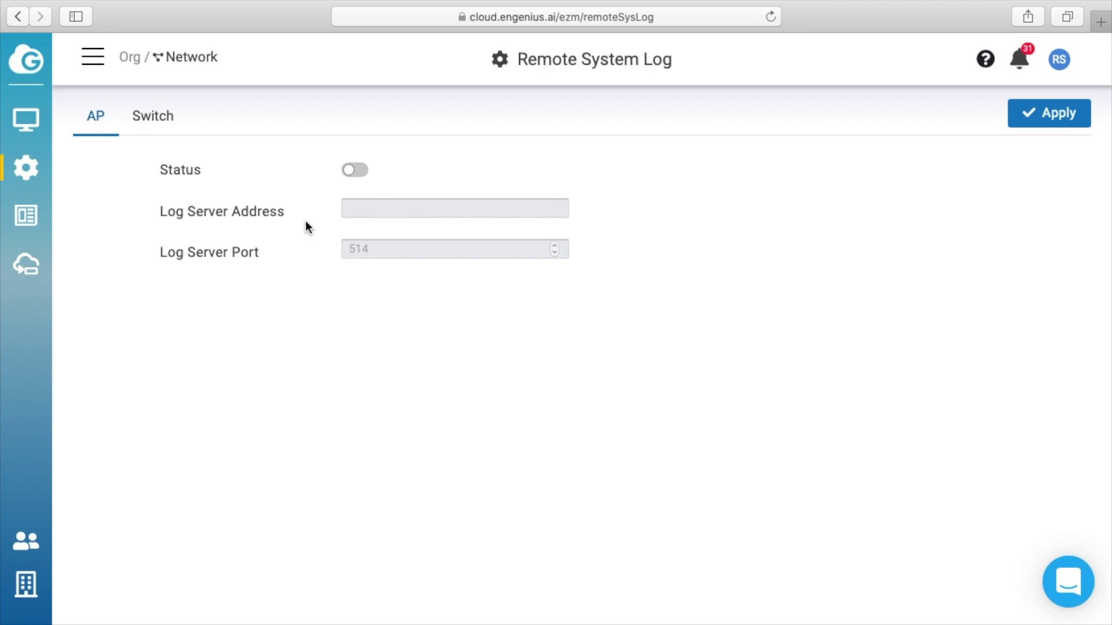
{"action": "left_click", "coordinate": [159, 127]}
{"action": "left_click", "coordinate": [98, 122]}
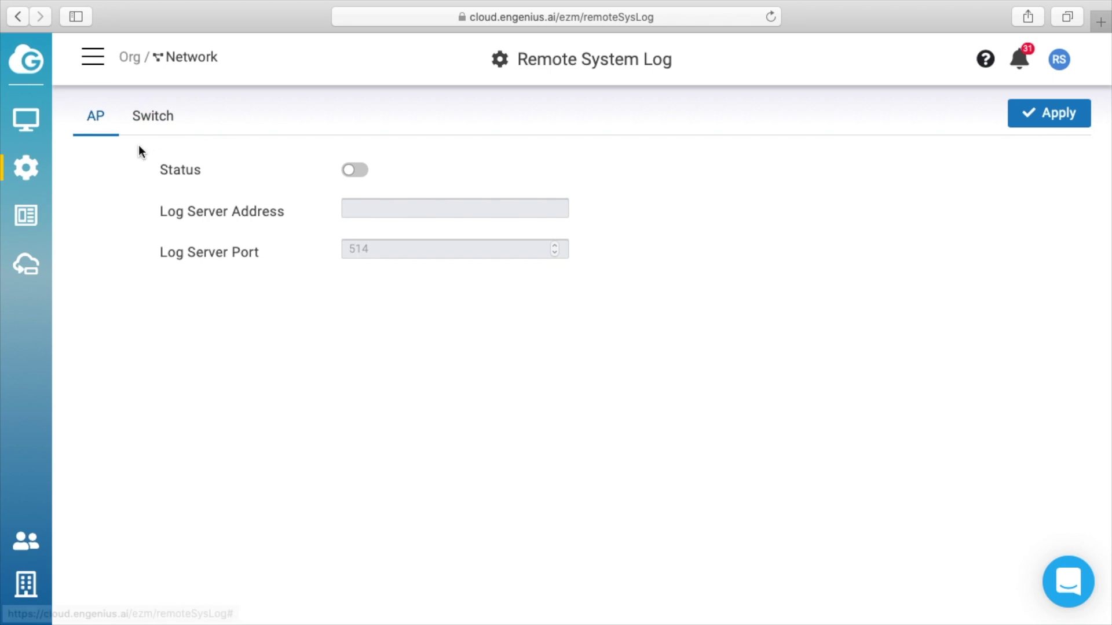
{"action": "mouse_move", "coordinate": [37, 168]}
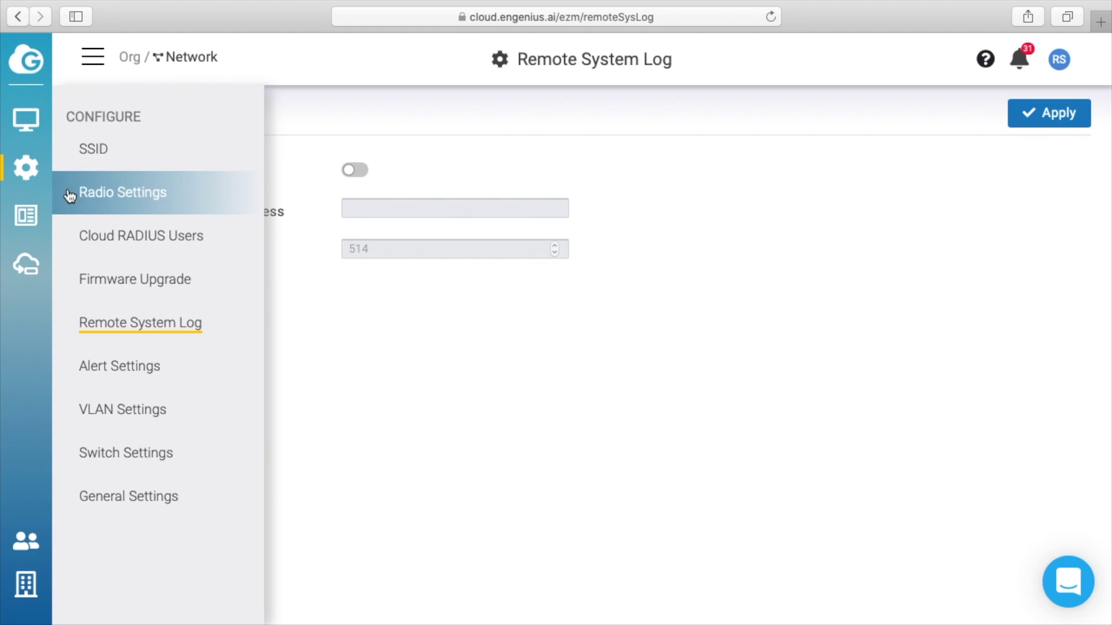
{"action": "left_click", "coordinate": [148, 366]}
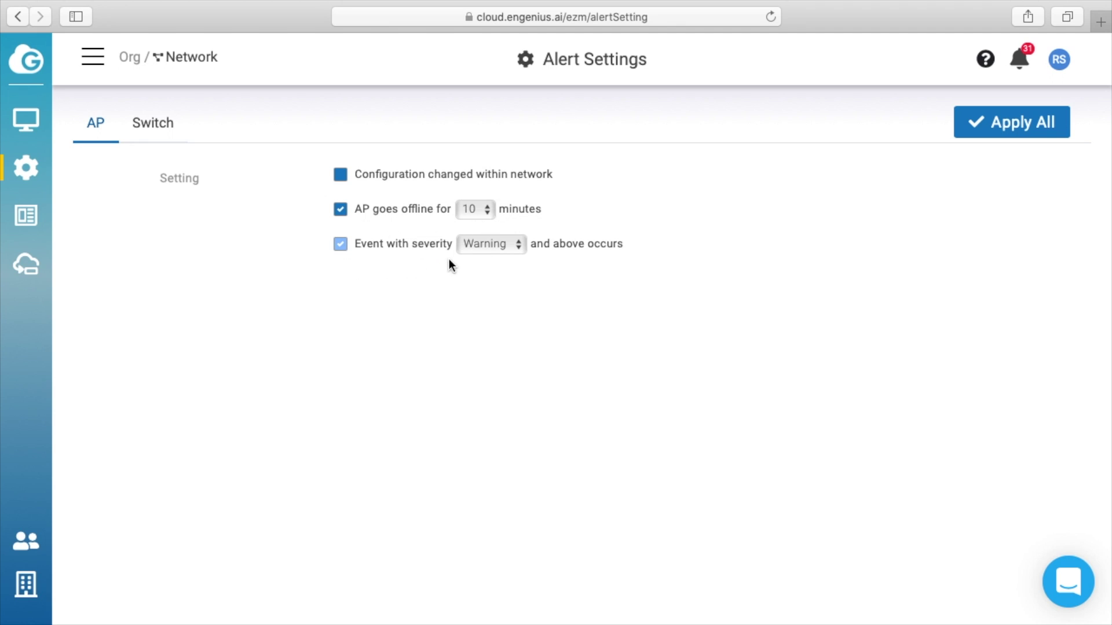
Step: Keep the AP alert severity at Warning, check the switch alert options, then bring up VLAN Settings
{"action": "left_click", "coordinate": [497, 245]}
{"action": "left_click", "coordinate": [637, 251]}
{"action": "left_click", "coordinate": [154, 131]}
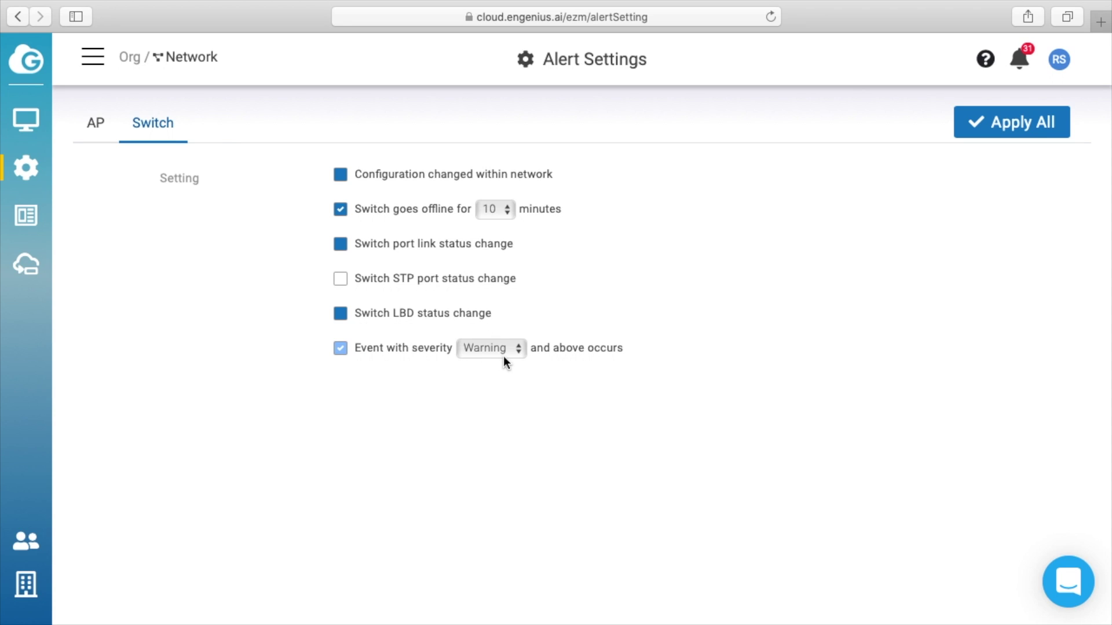
{"action": "mouse_move", "coordinate": [34, 165]}
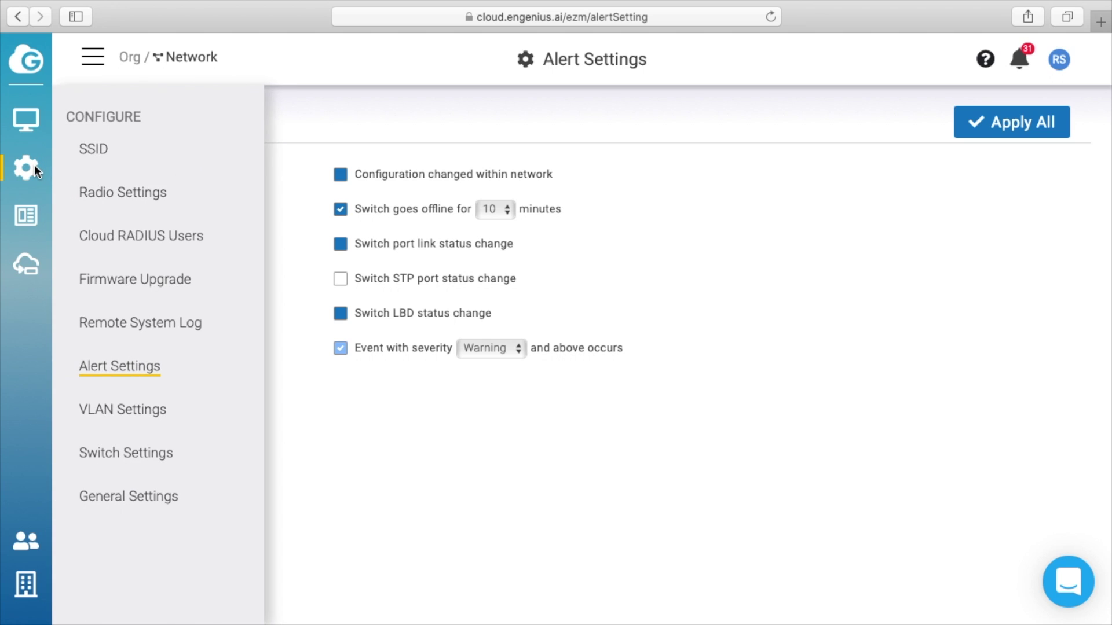
{"action": "left_click", "coordinate": [151, 406]}
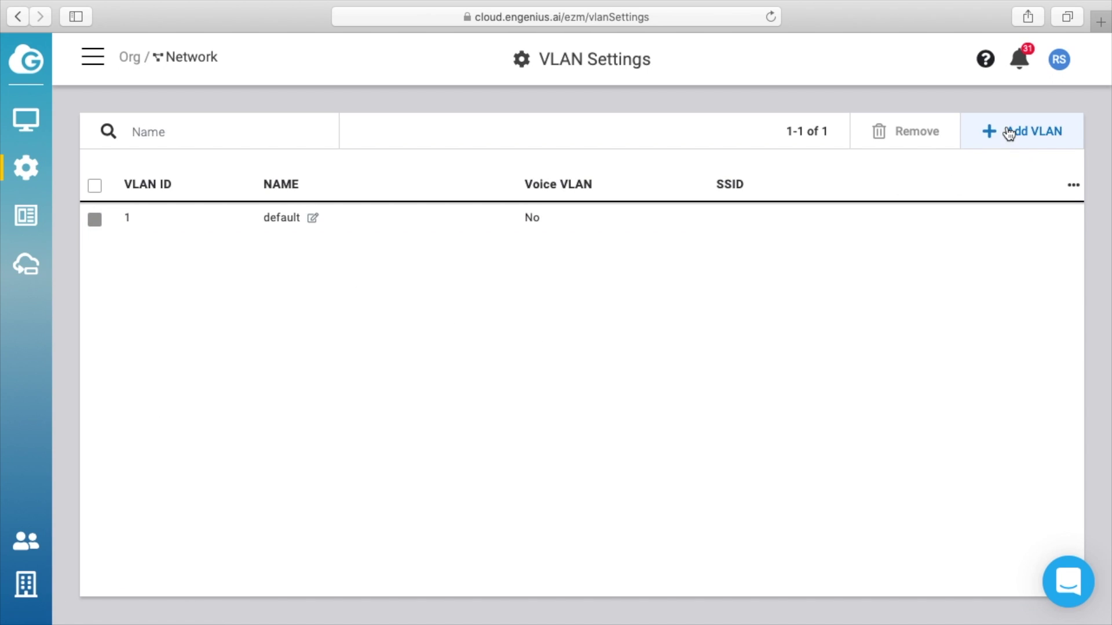
Step: Keep Spanning Tree on RSTP with bridge priority 32768, then scroll through the LLDP, QoS and jumbo frame options
{"action": "mouse_move", "coordinate": [32, 168]}
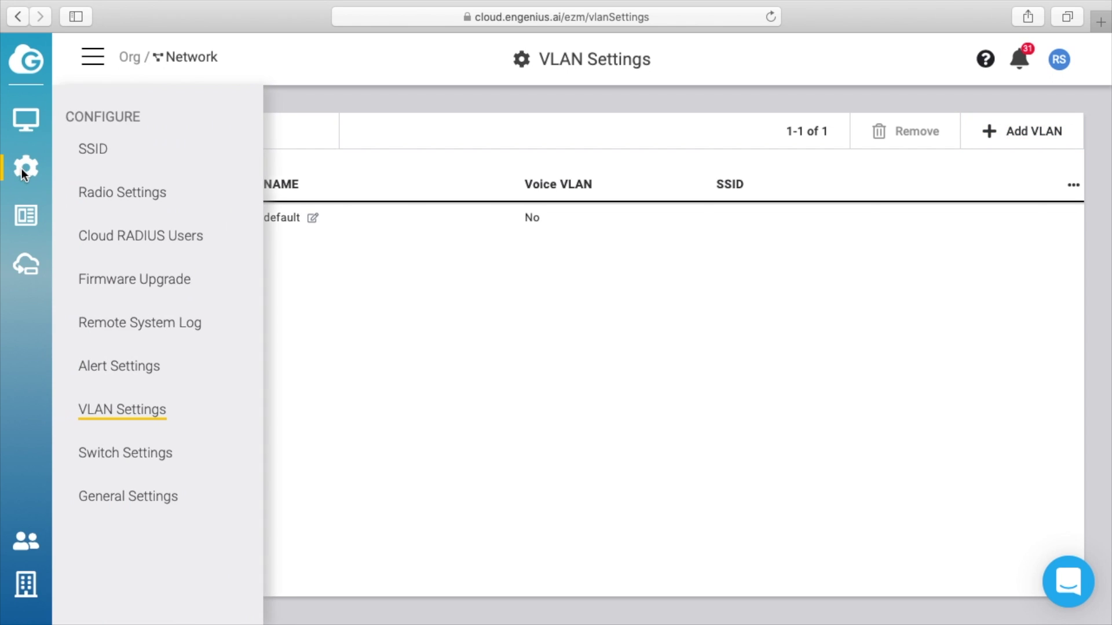
{"action": "left_click", "coordinate": [138, 453]}
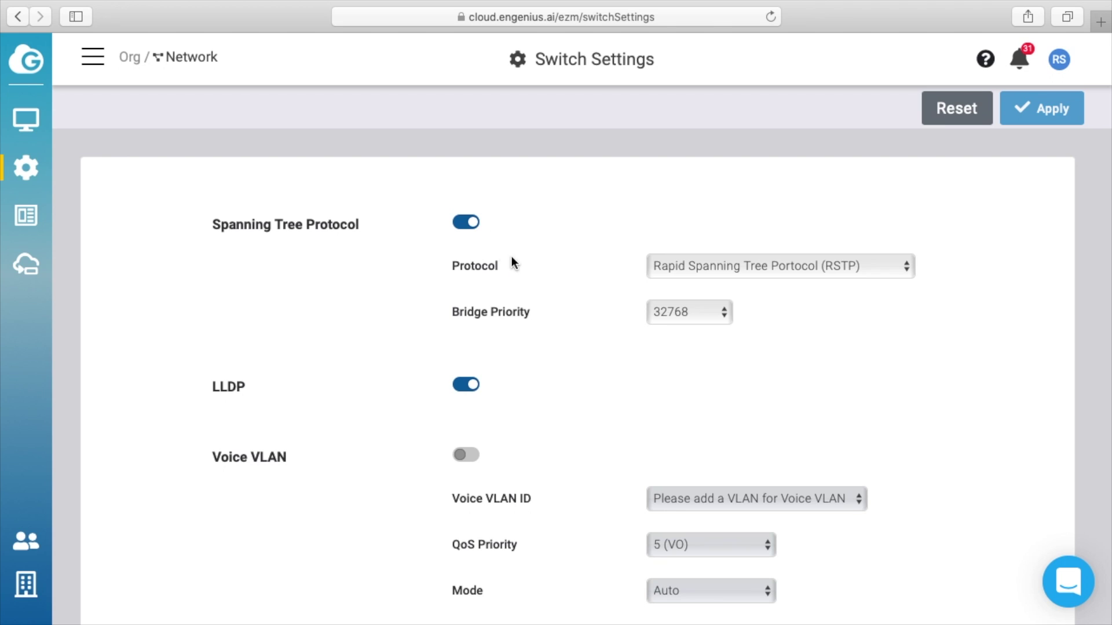
{"action": "left_click", "coordinate": [759, 270]}
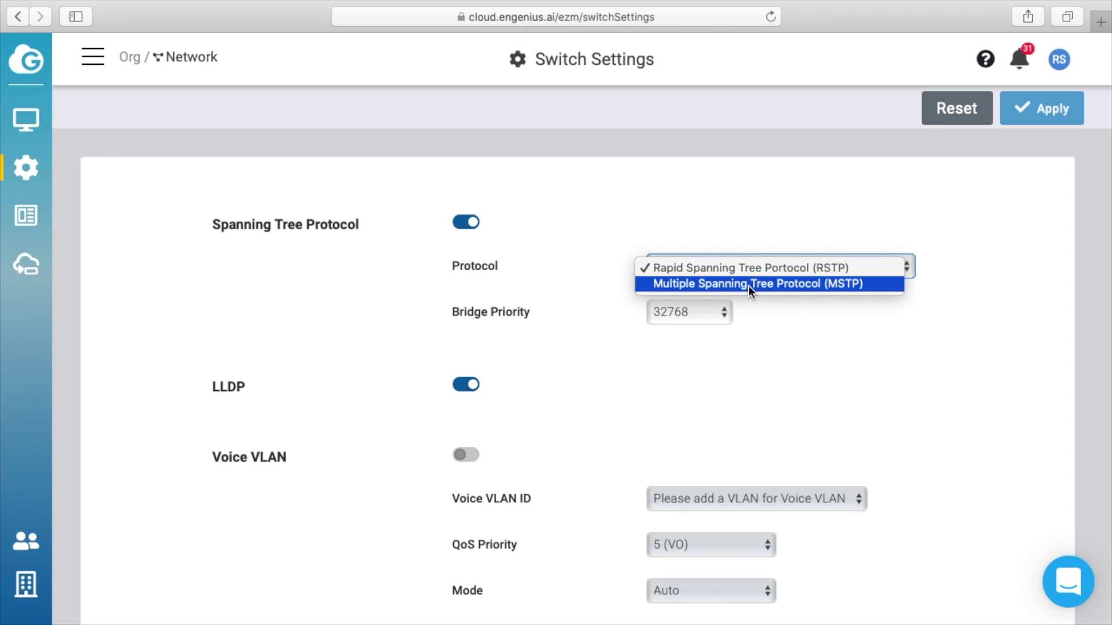
{"action": "left_click", "coordinate": [639, 331]}
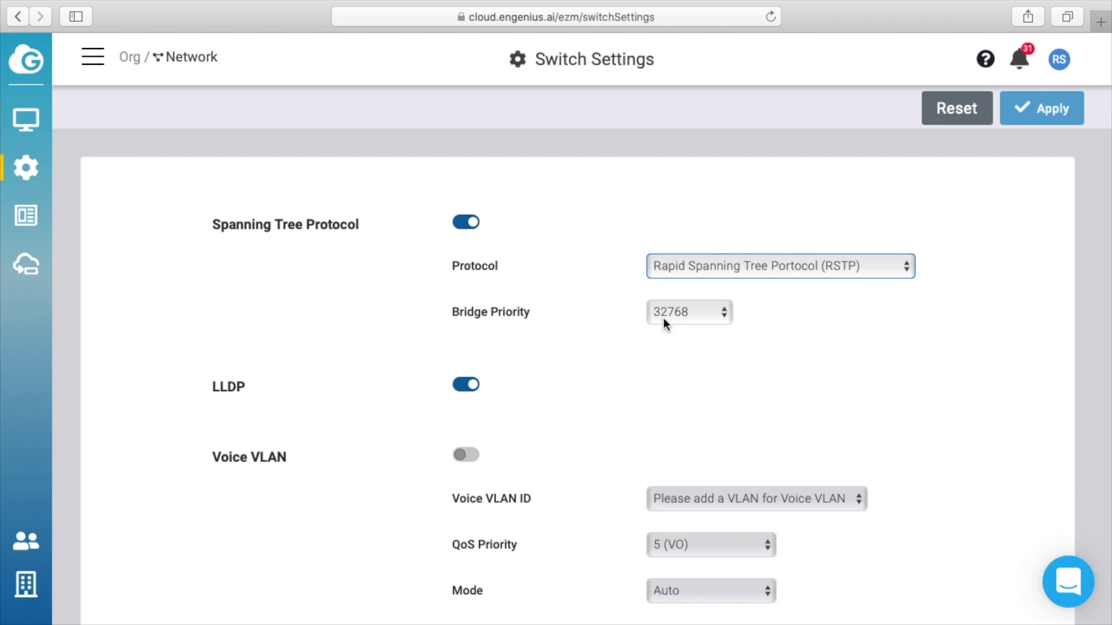
{"action": "left_click", "coordinate": [662, 315]}
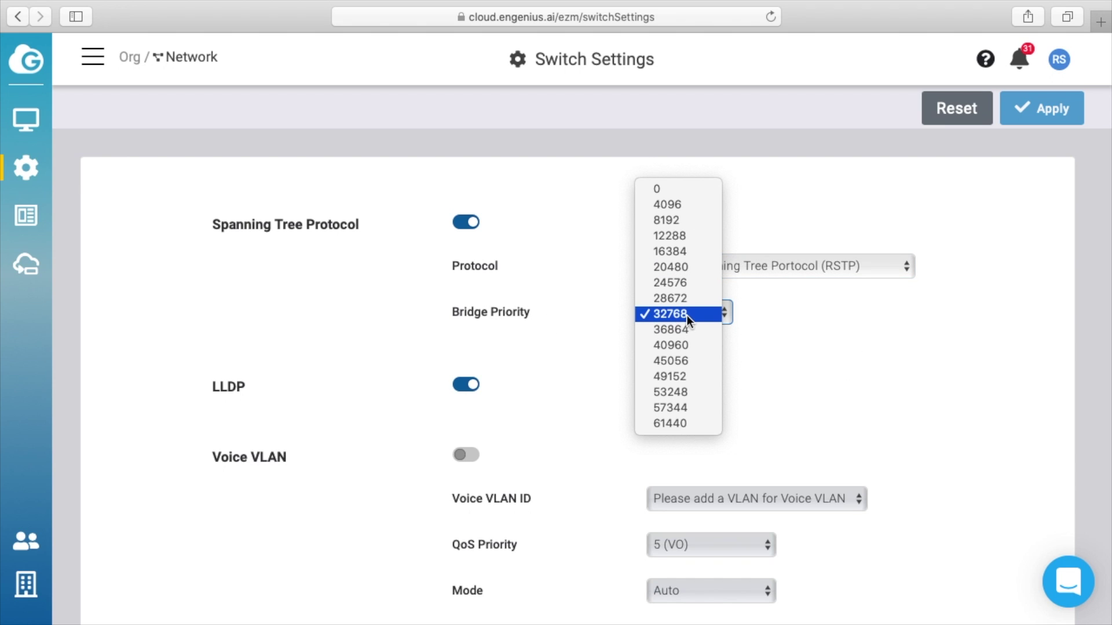
{"action": "left_click", "coordinate": [687, 315]}
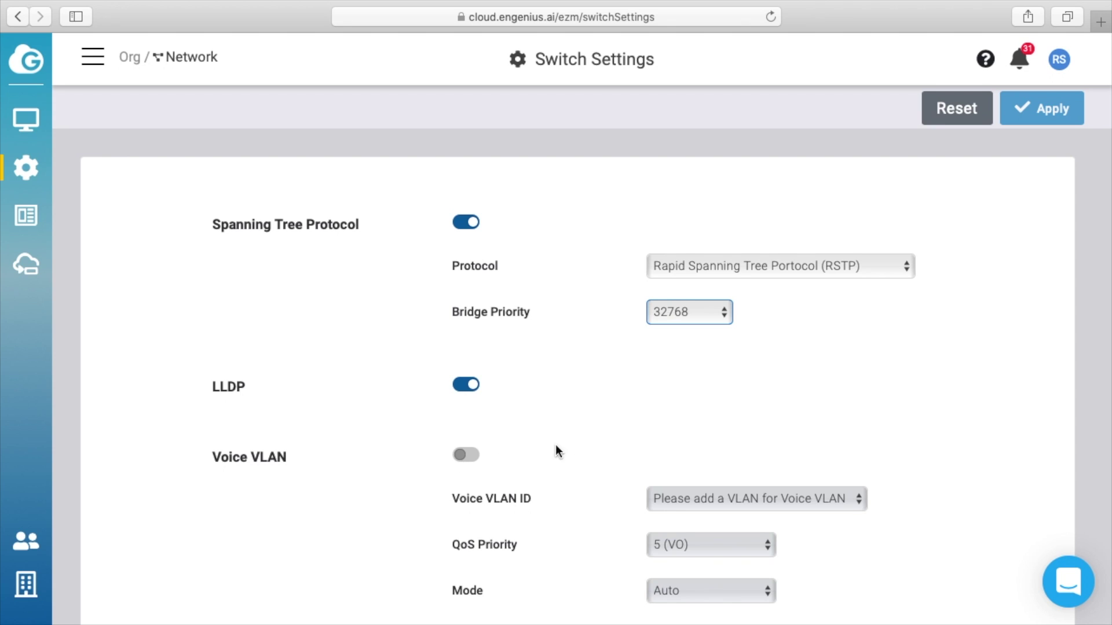
{"action": "scroll", "coordinate": [564, 443], "scroll_direction": "down", "scroll_amount": 3}
{"action": "scroll", "coordinate": [571, 439], "scroll_direction": "down", "scroll_amount": 15}
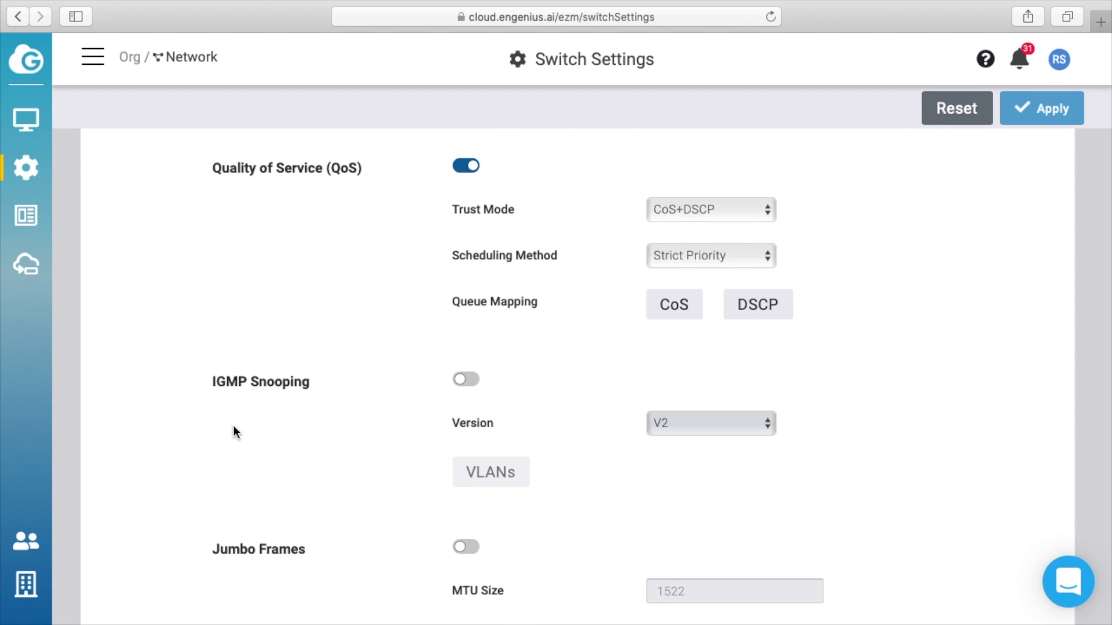
{"action": "scroll", "coordinate": [260, 464], "scroll_direction": "down", "scroll_amount": 1}
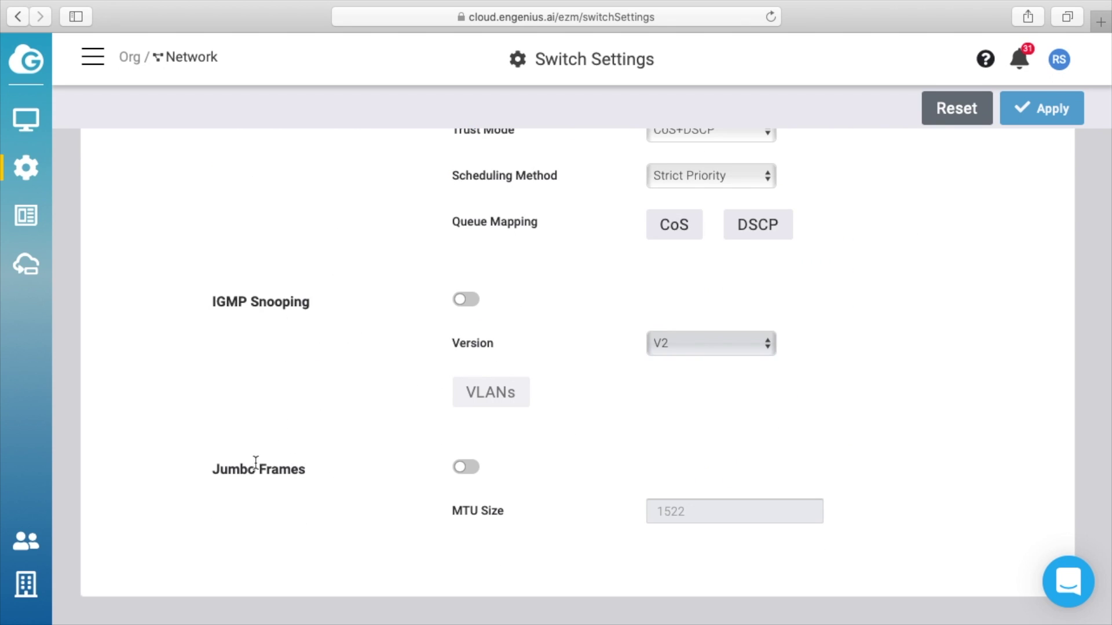
{"action": "left_click", "coordinate": [26, 169]}
Step: Show General Settings with country USA and timezone America/Chicago, and check the Local Credential help
{"action": "mouse_move", "coordinate": [29, 168]}
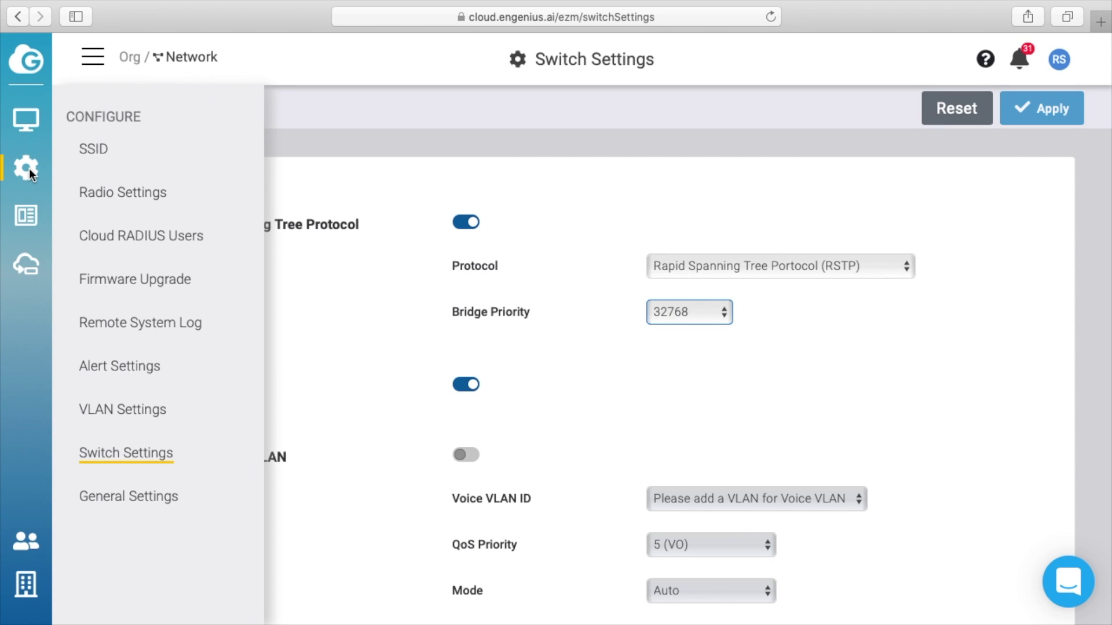
{"action": "left_click", "coordinate": [162, 500]}
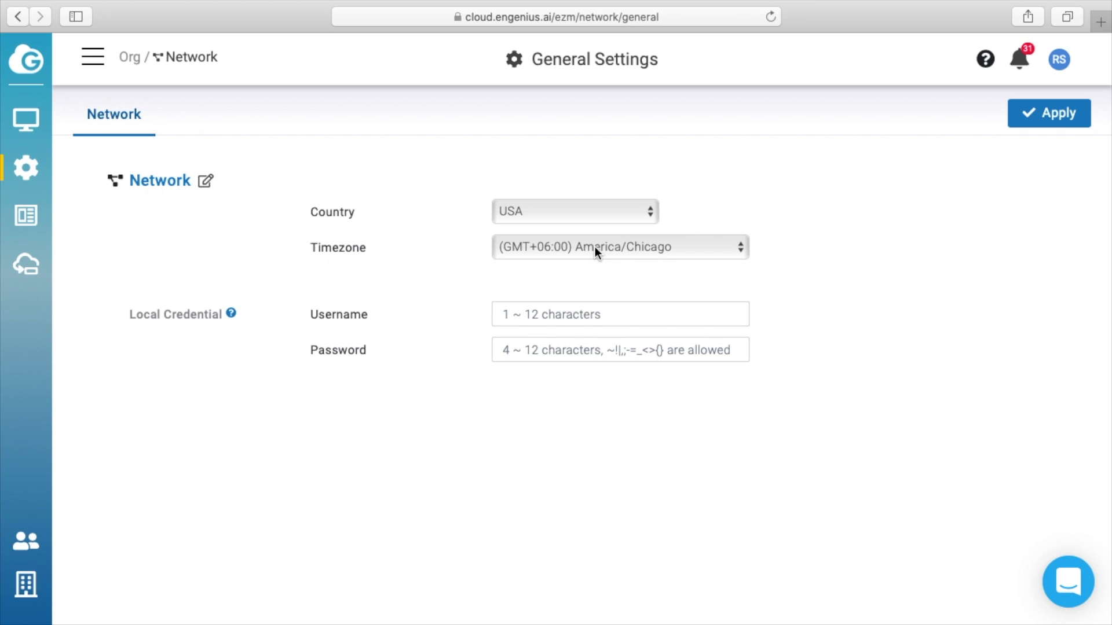
{"action": "mouse_move", "coordinate": [230, 315]}
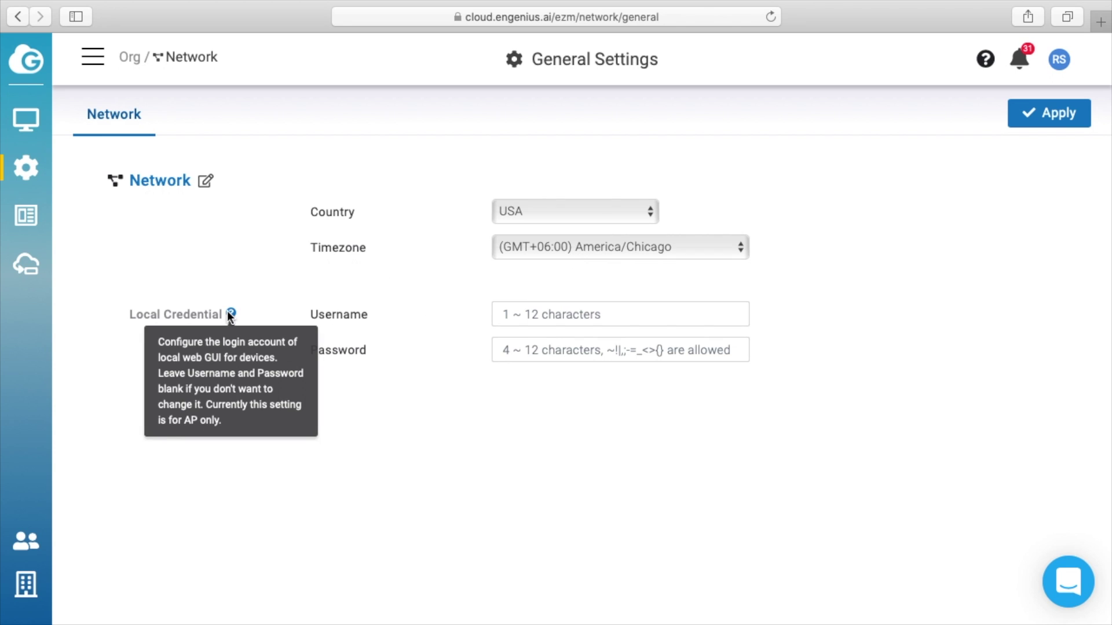